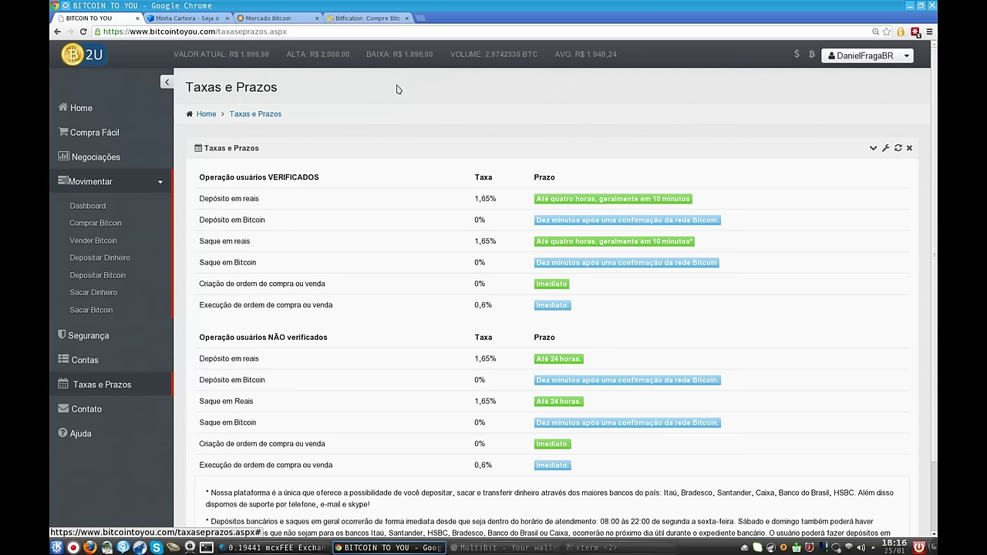
# Open Comprar Bitcoin and enter quantity 1 at price 1999,98, totalling 1999.98
pyautogui.click(94, 223)
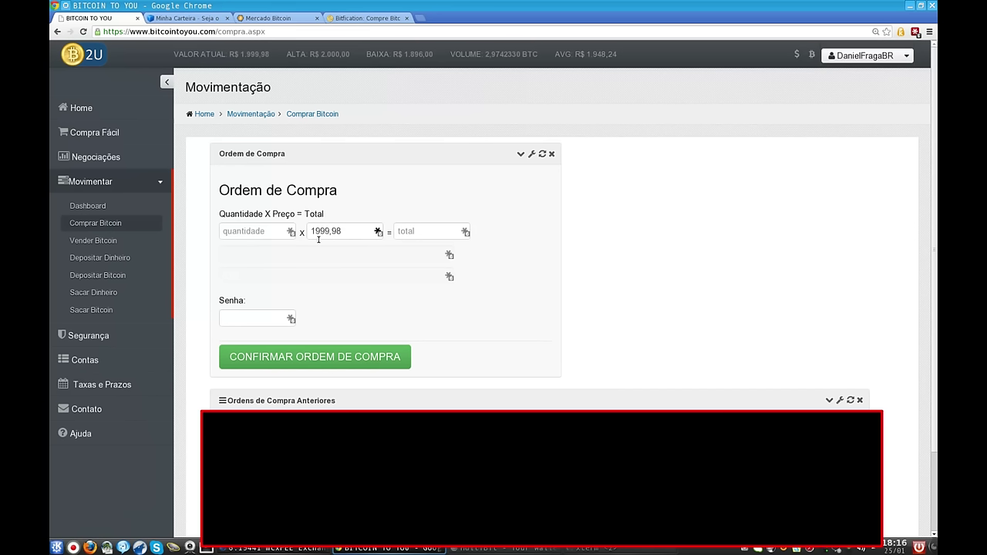
pyautogui.click(413, 231)
pyautogui.click(279, 232)
pyautogui.write('1')
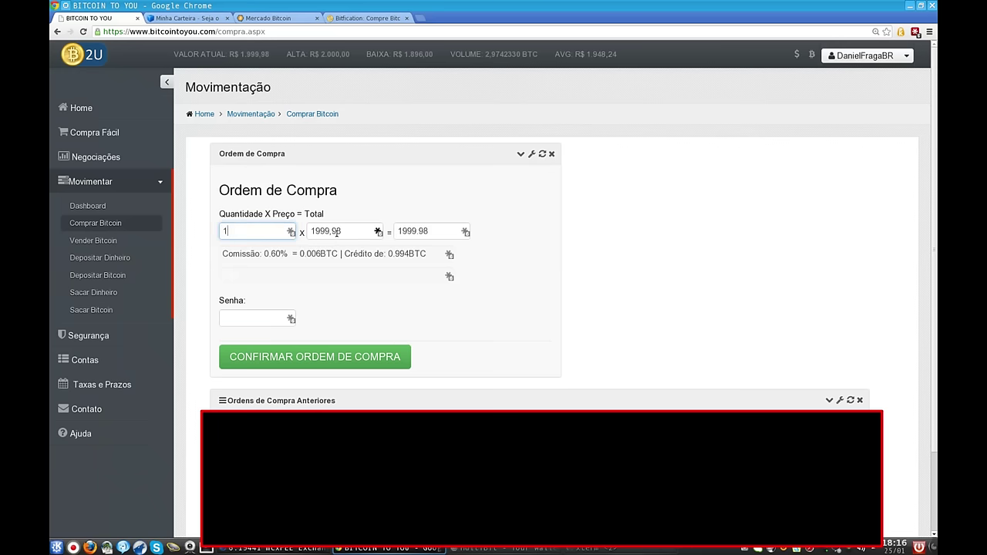
pyautogui.click(338, 232)
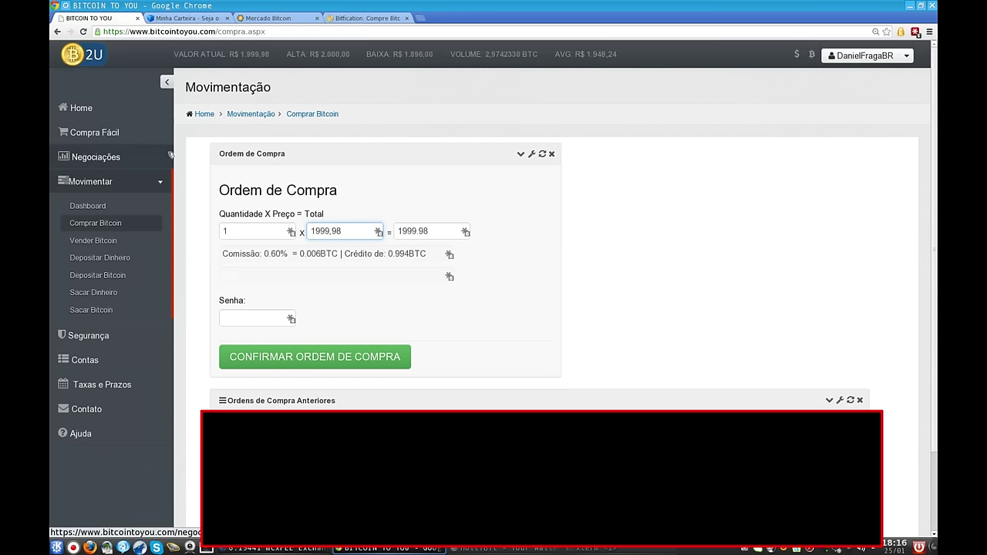
# Switch to the Negociações page to view the buy and sell order books and executed trades
pyautogui.click(144, 161)
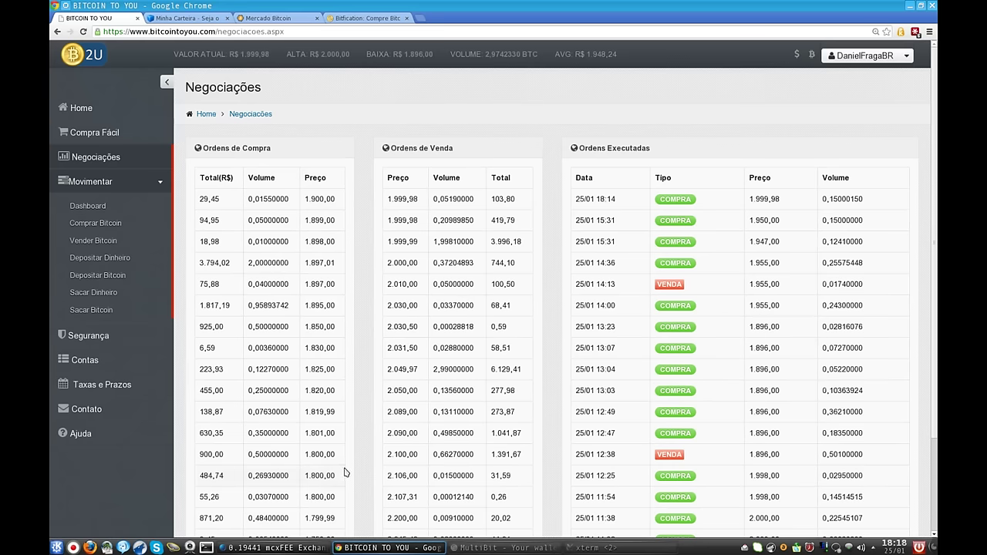
pyautogui.scroll(-3, 309, 336)
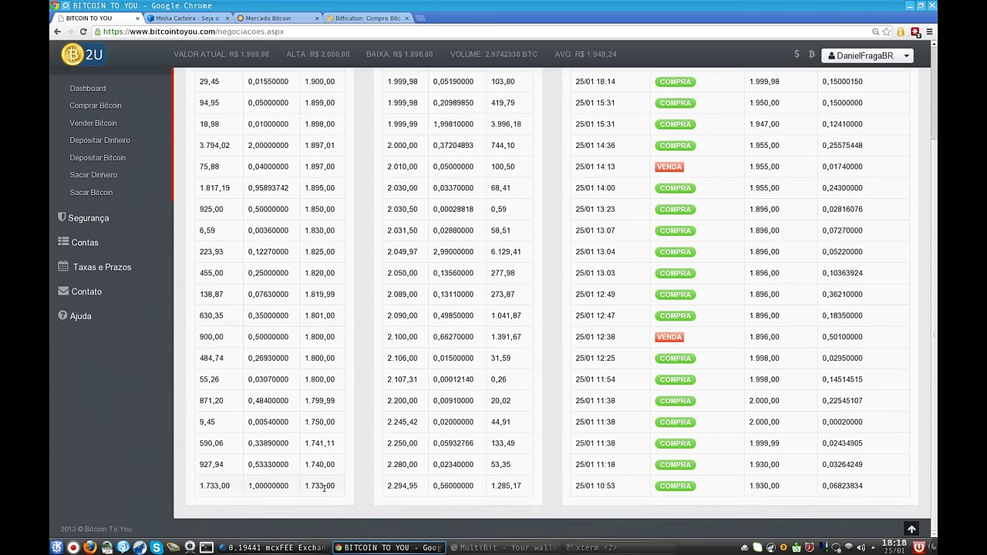
pyautogui.scroll(3, 319, 455)
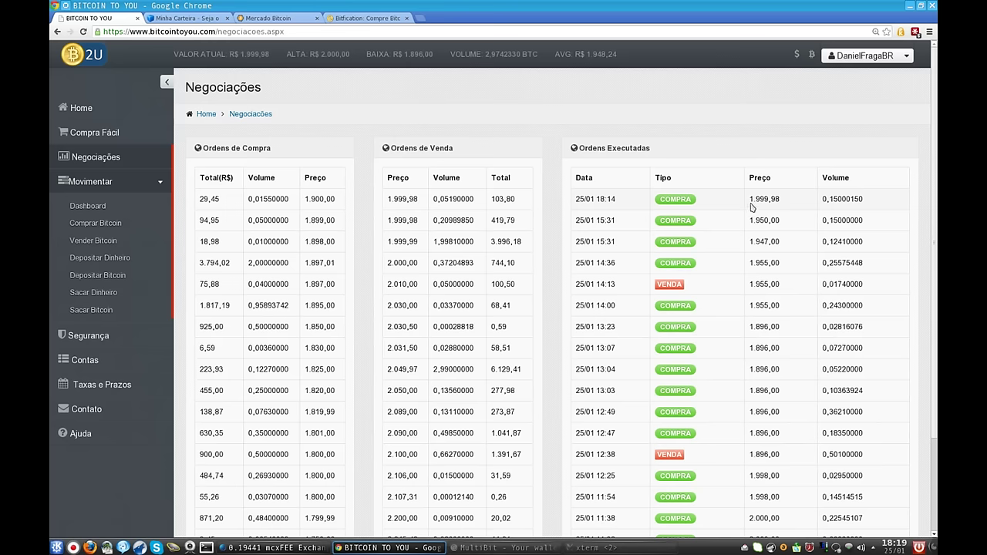
# In the buy form, check the reais balance and enter an order total of 56,63
pyautogui.click(87, 224)
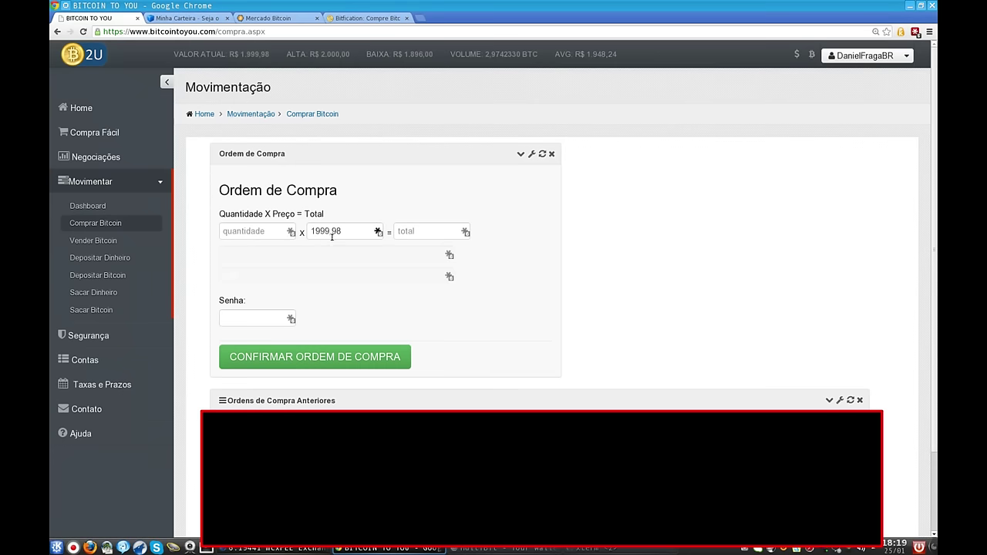
pyautogui.click(439, 232)
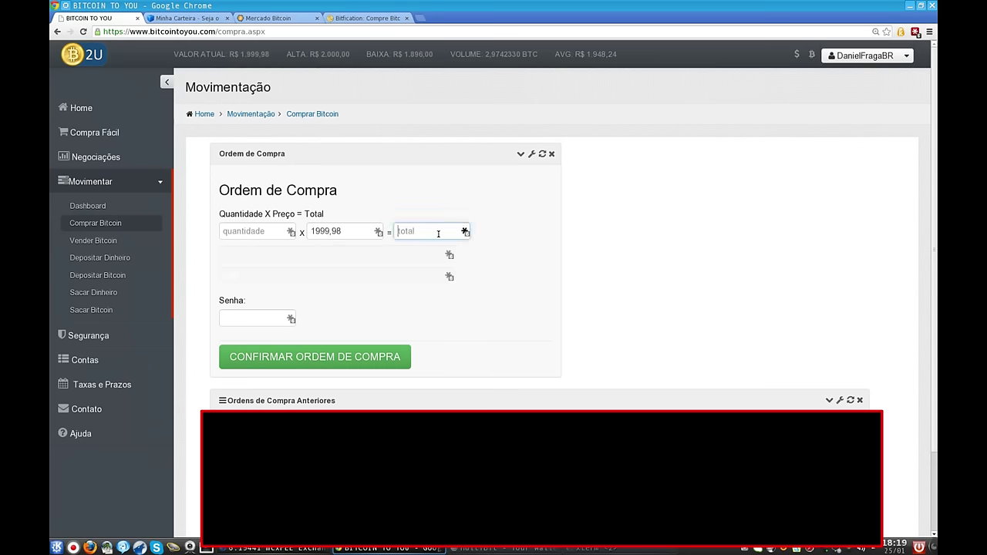
pyautogui.click(797, 54)
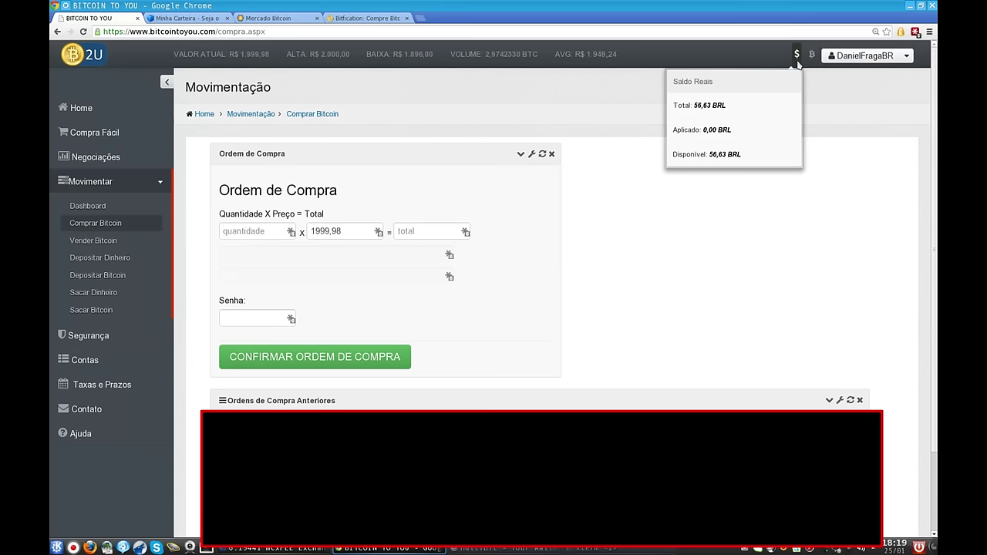
pyautogui.click(673, 235)
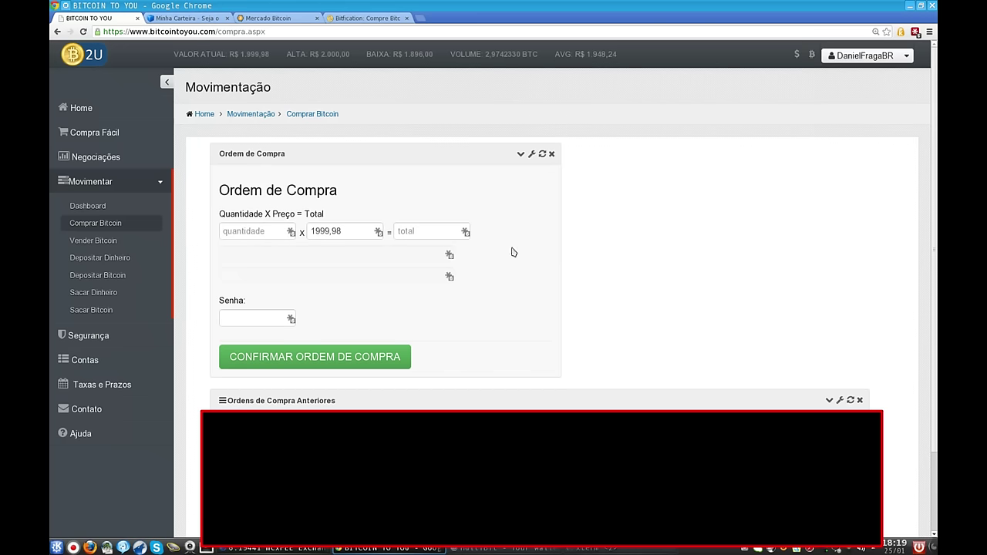
pyautogui.click(443, 234)
pyautogui.write('56,63')
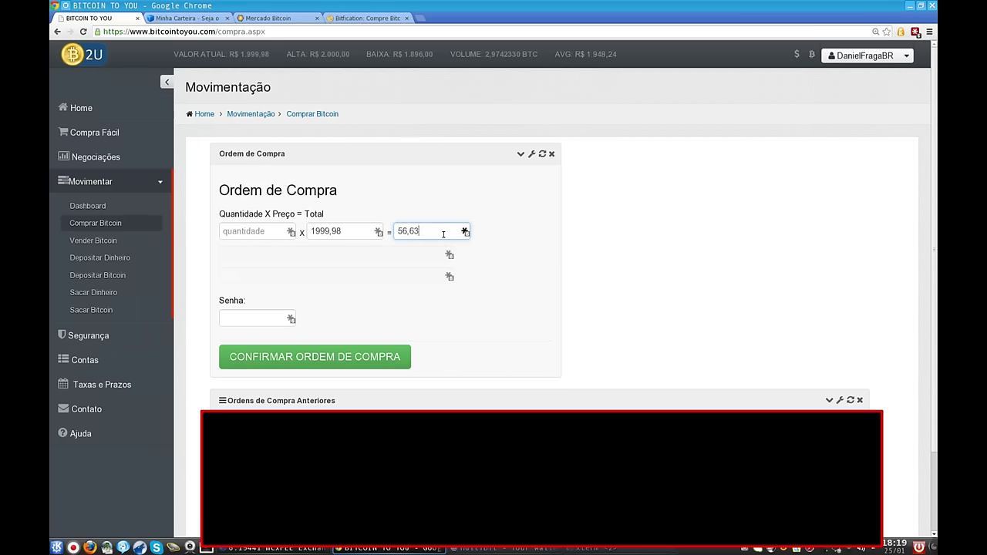
pyautogui.click(361, 232)
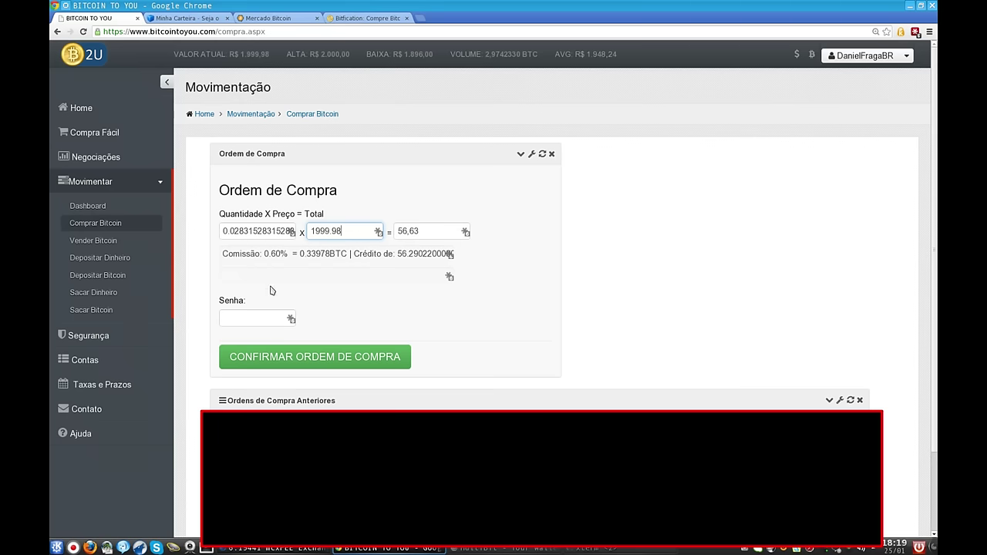
# Autofill the saved account password and confirm the buy order at 1999,98
pyautogui.click(291, 319)
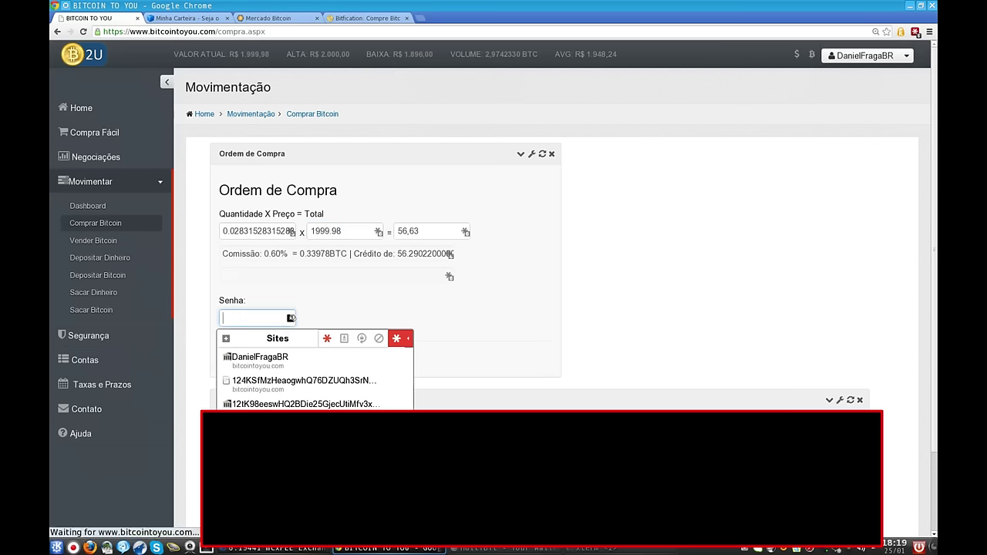
pyautogui.click(282, 362)
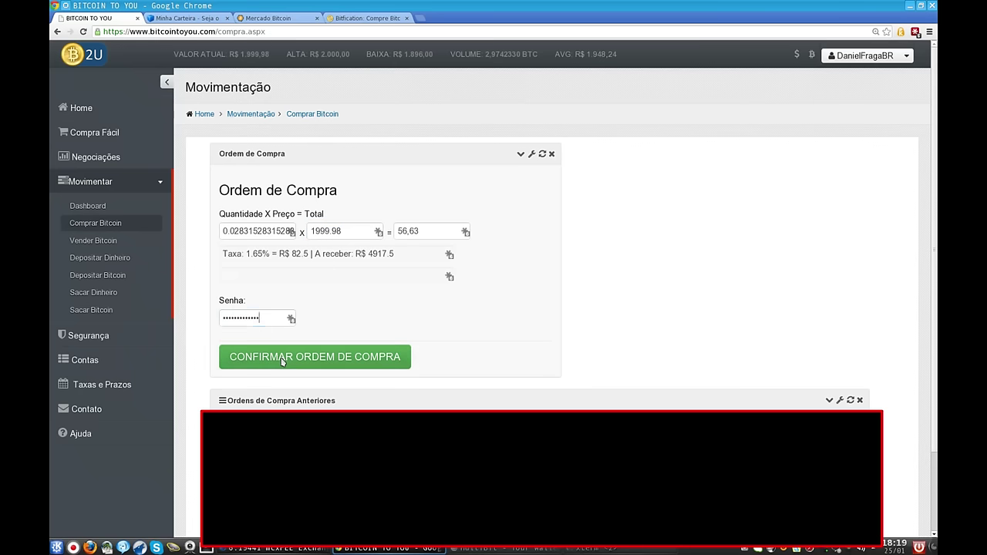
pyautogui.click(353, 358)
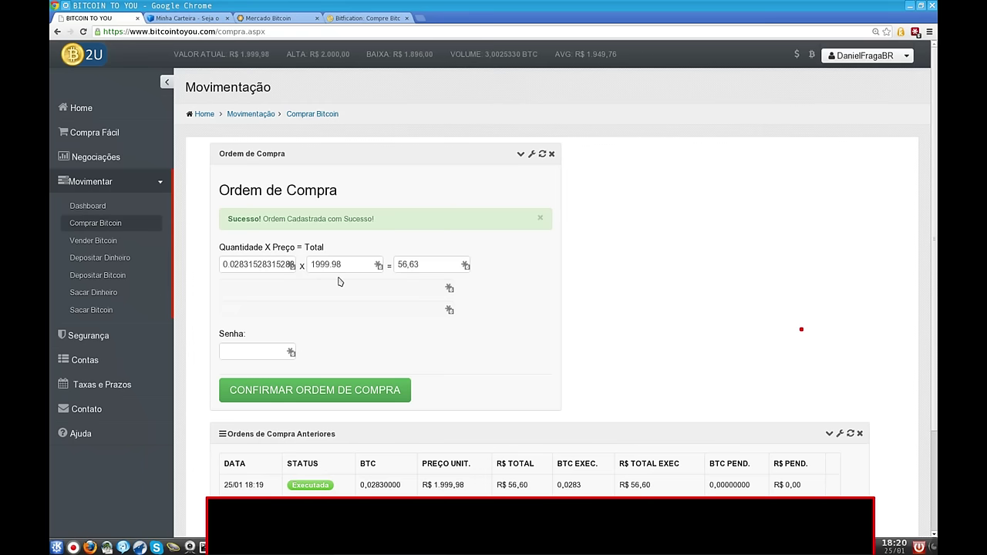
# Check the bitcoin balance, then return to the Dashboard showing 0,02820380 BTC and R$ 0,03
pyautogui.click(813, 54)
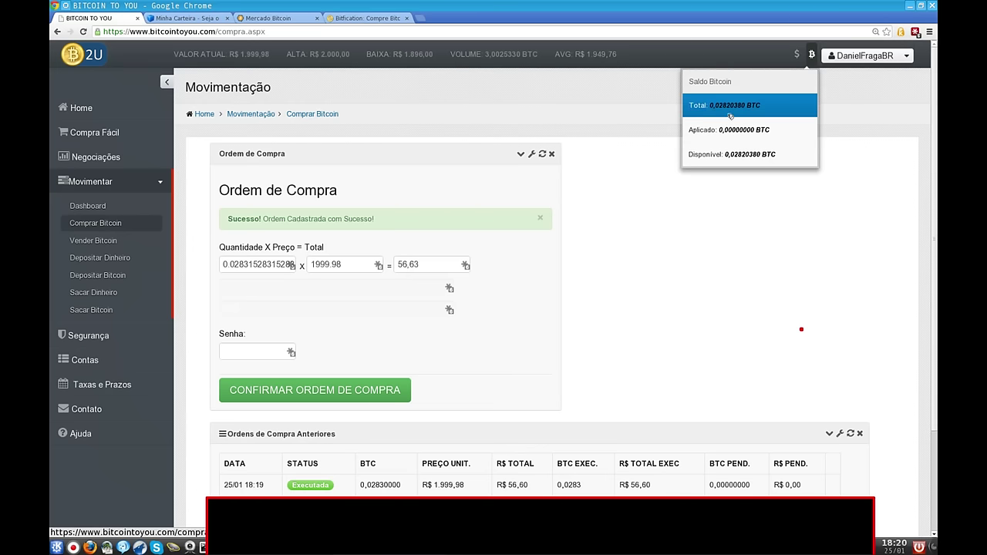
pyautogui.click(701, 260)
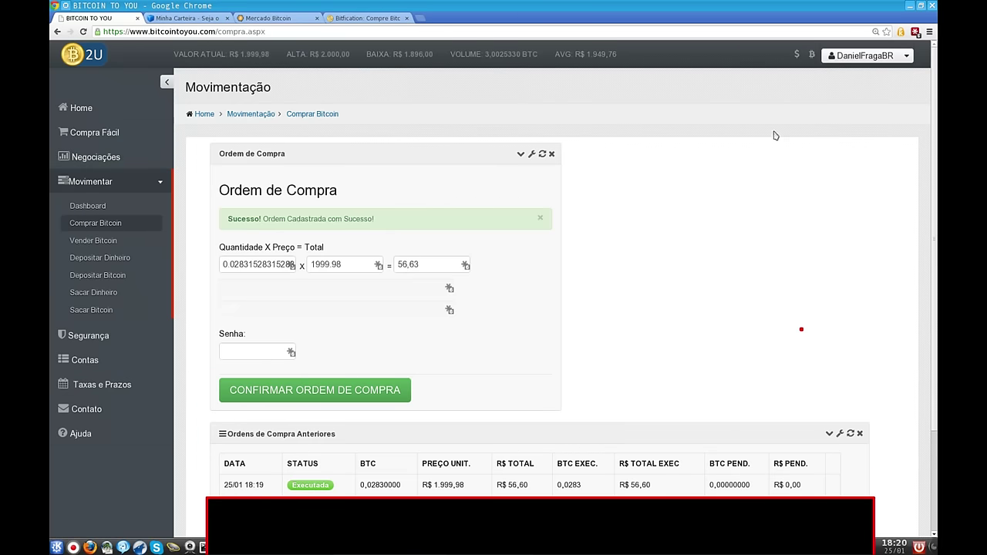
pyautogui.click(89, 207)
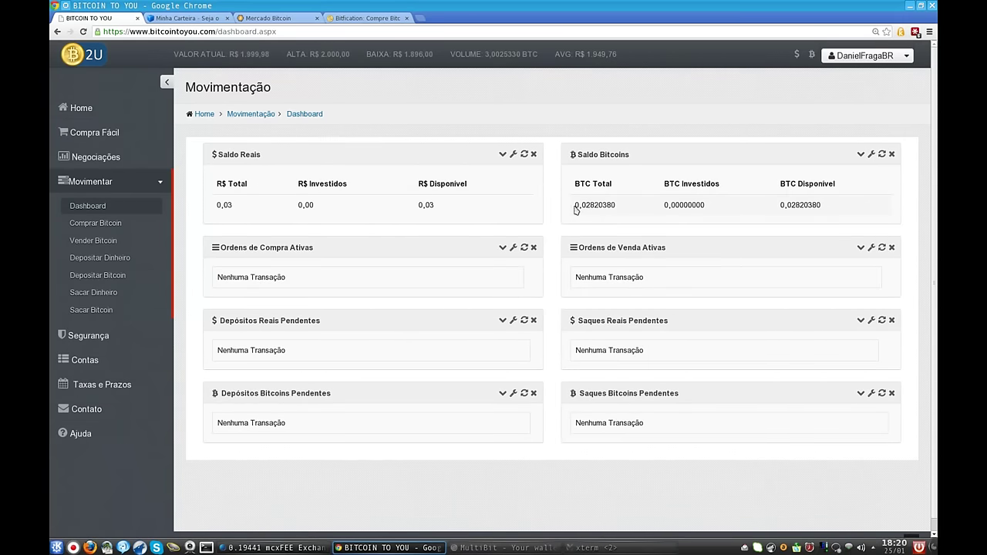
# Select the 0,02820380 BTC Total value in the Saldo Bitcoins panel
pyautogui.moveTo(574, 206); pyautogui.dragTo(614, 209)
pyautogui.hotkey('ctrl', 'c')
# In Vender Bitcoin, paste the balance as quantity 0.02820380, replacing the comma with a period
pyautogui.click(121, 241)
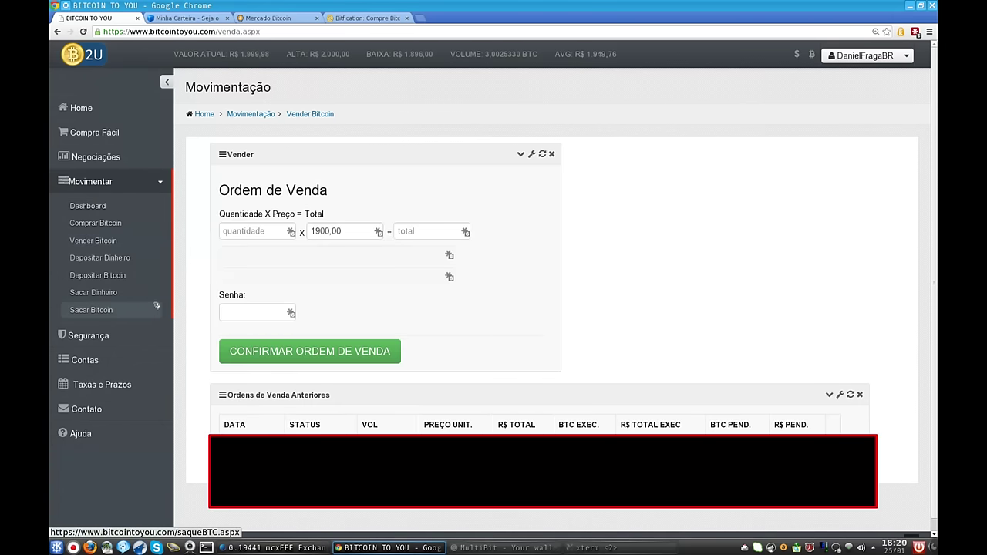
pyautogui.click(258, 233)
pyautogui.hotkey('ctrl', 'v')
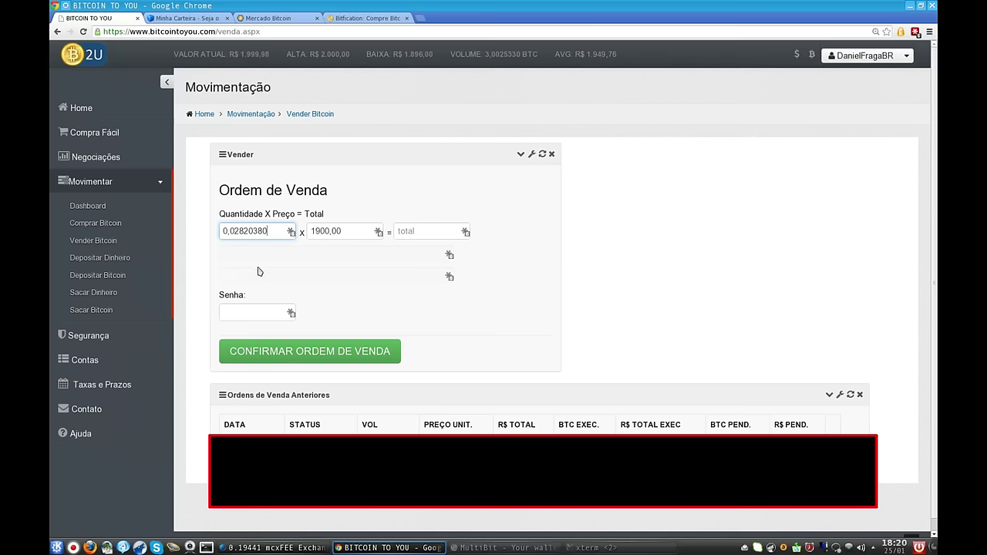
pyautogui.click(230, 231)
pyautogui.press('BackSpace')
pyautogui.write('.')
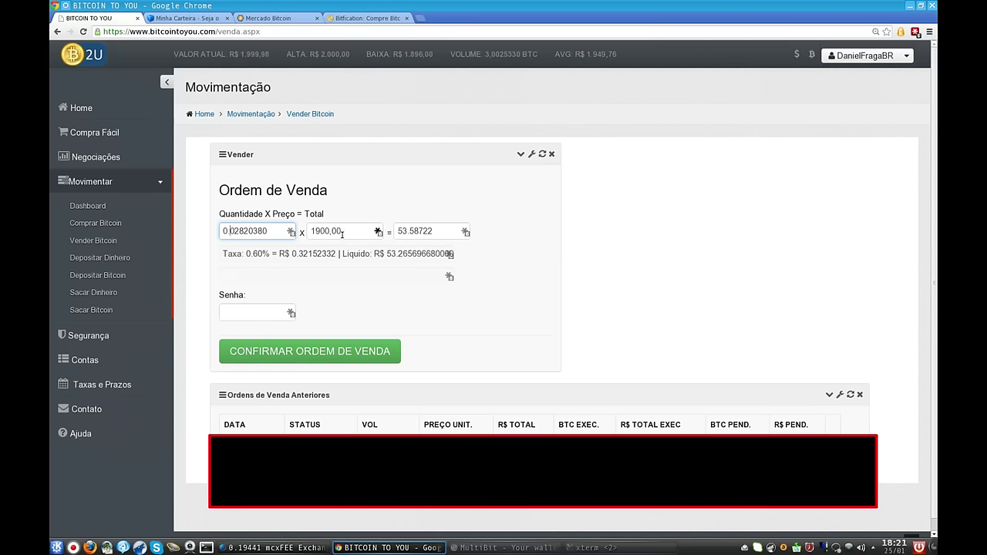
# Set the sell price to 2200 (total 62.04836) and glance at the KryptoKit wallet
pyautogui.click(355, 231)
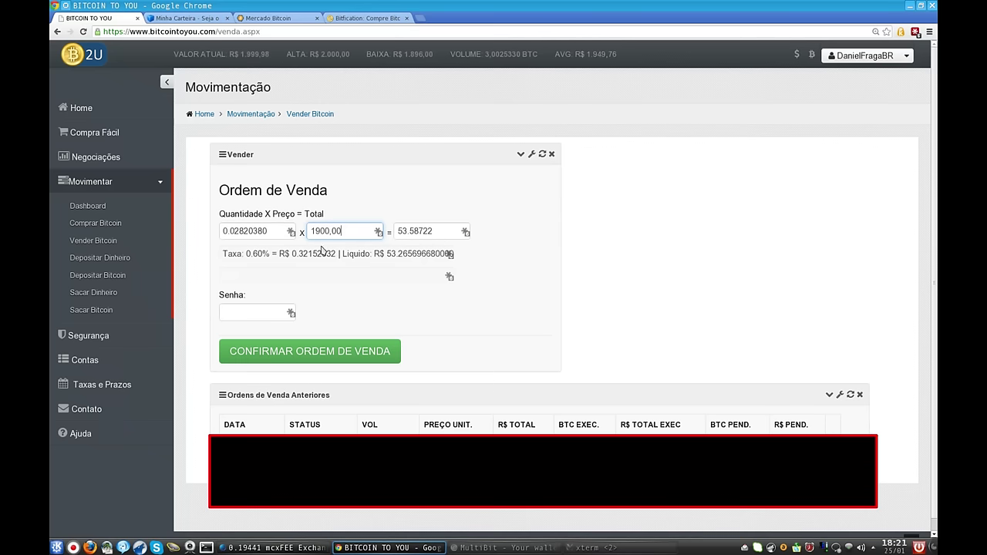
pyautogui.press('BackSpace')
pyautogui.press('BackSpace')
pyautogui.press('BackSpace')
pyautogui.press('BackSpace')
pyautogui.press('BackSpace')
pyautogui.write('2200')
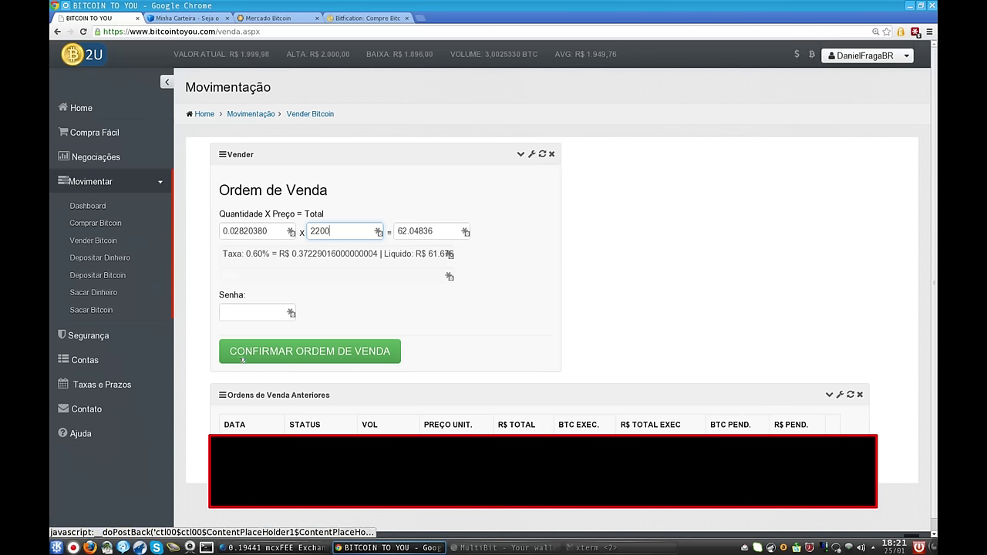
pyautogui.click(901, 33)
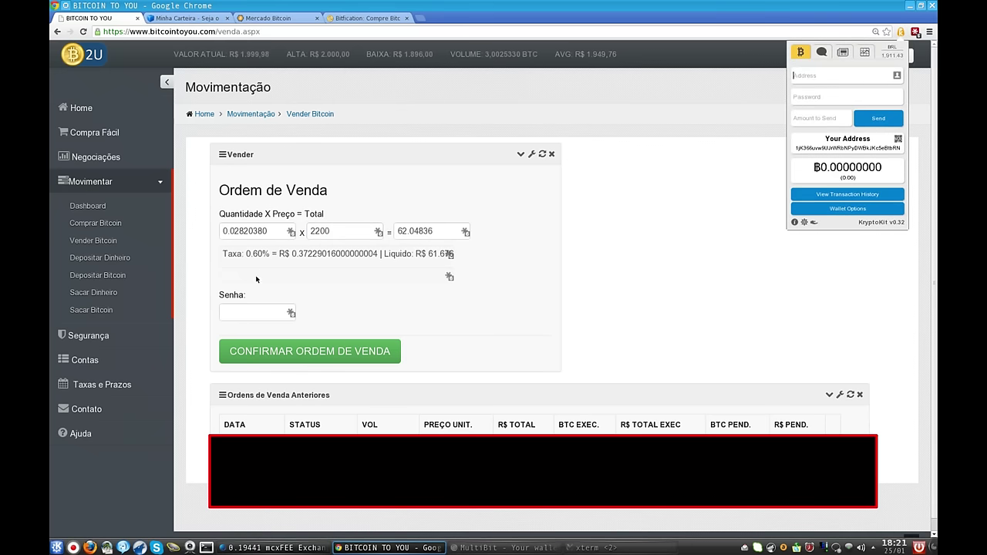
pyautogui.press('Escape')
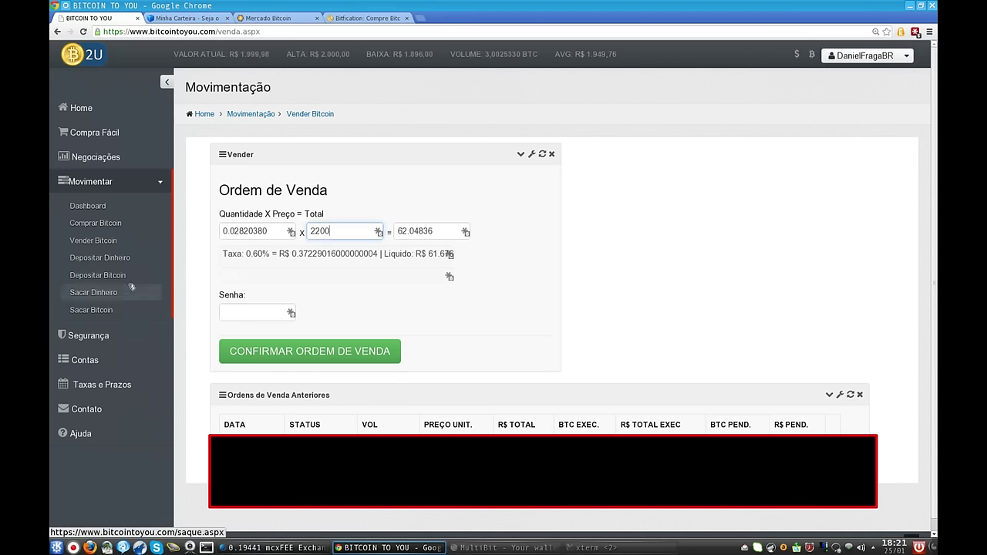
# Open Sacar Bitcoin, then go back to the dashboard and copy the BTC Total balance
pyautogui.click(99, 311)
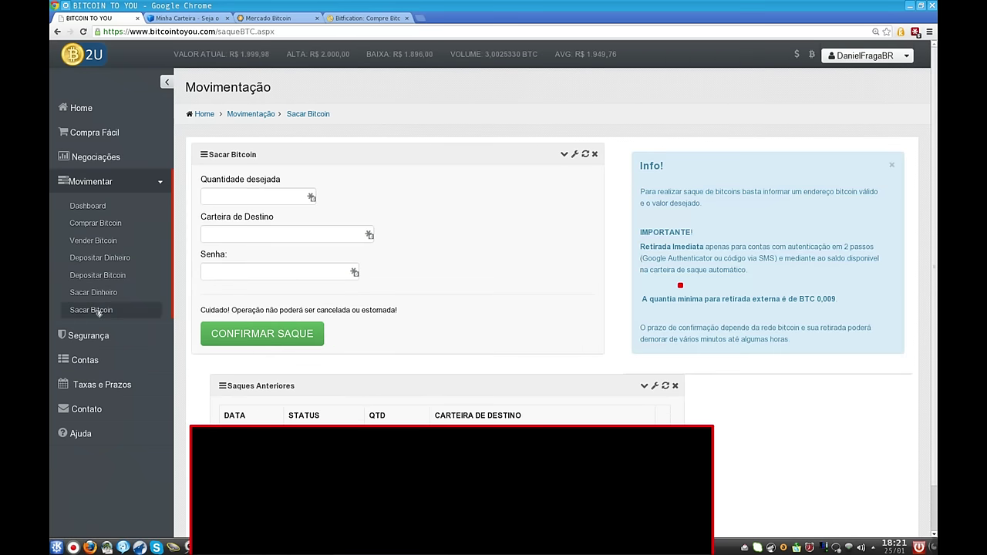
pyautogui.click(260, 198)
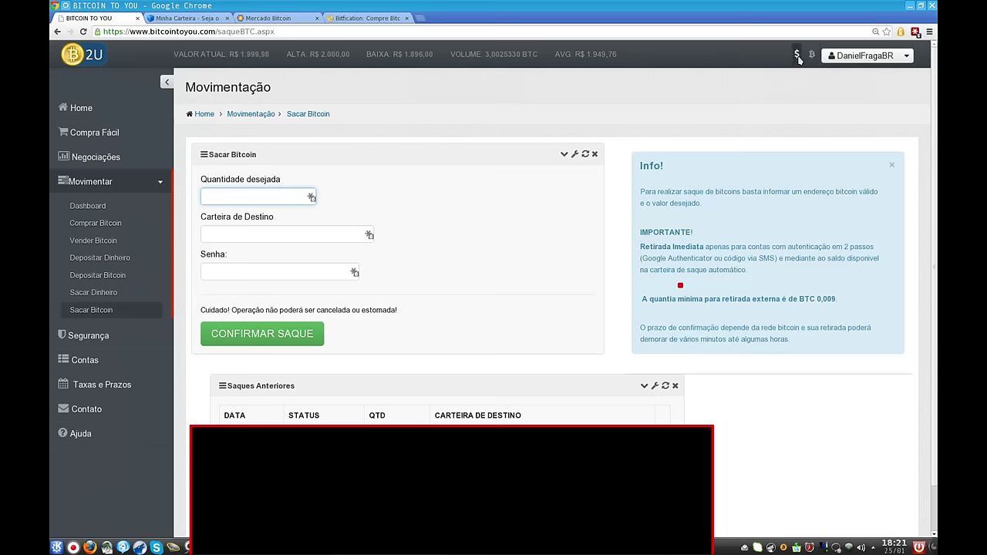
pyautogui.click(112, 204)
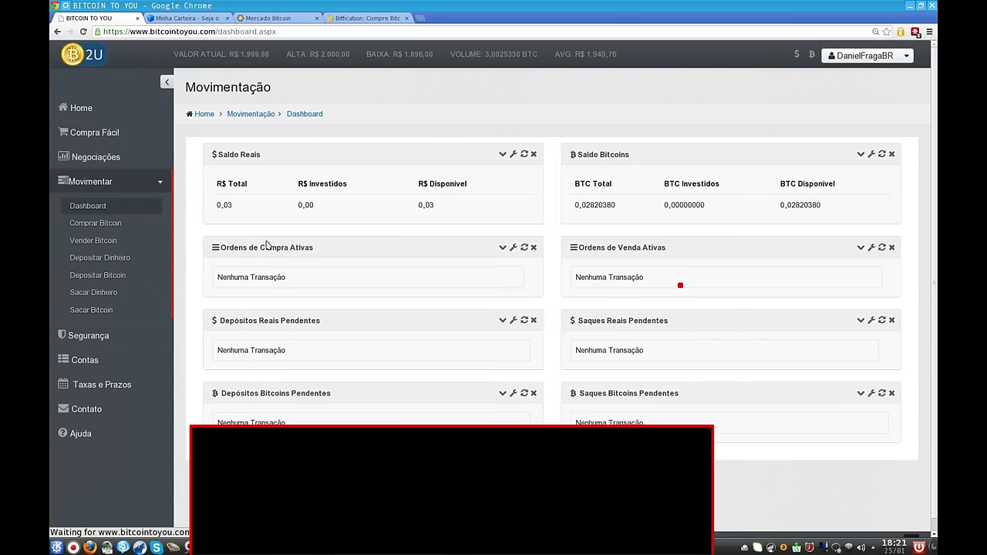
pyautogui.doubleClick(592, 205)
pyautogui.hotkey('ctrl', 'c')
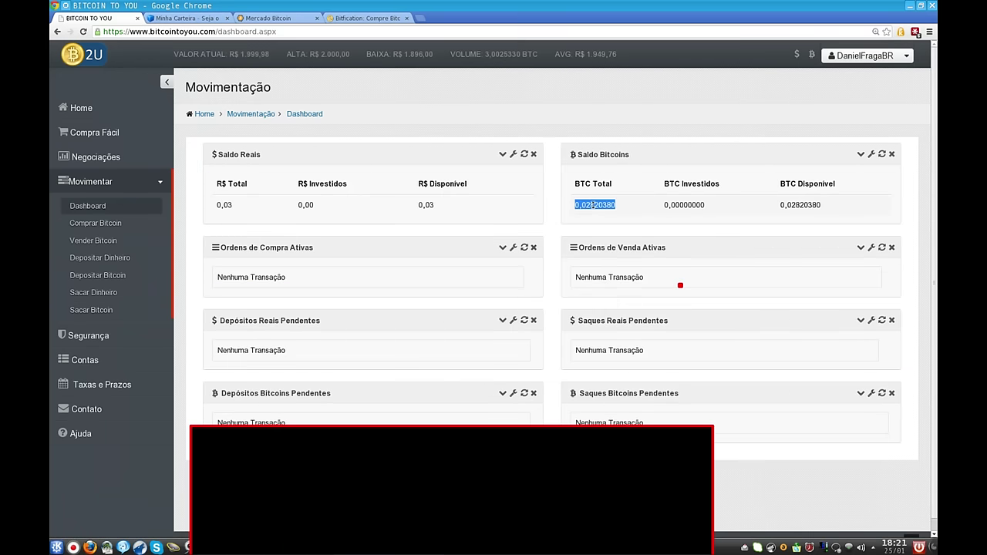
# Enter 0.02820380 as the desired withdrawal amount, using a period as decimal separator
pyautogui.click(124, 313)
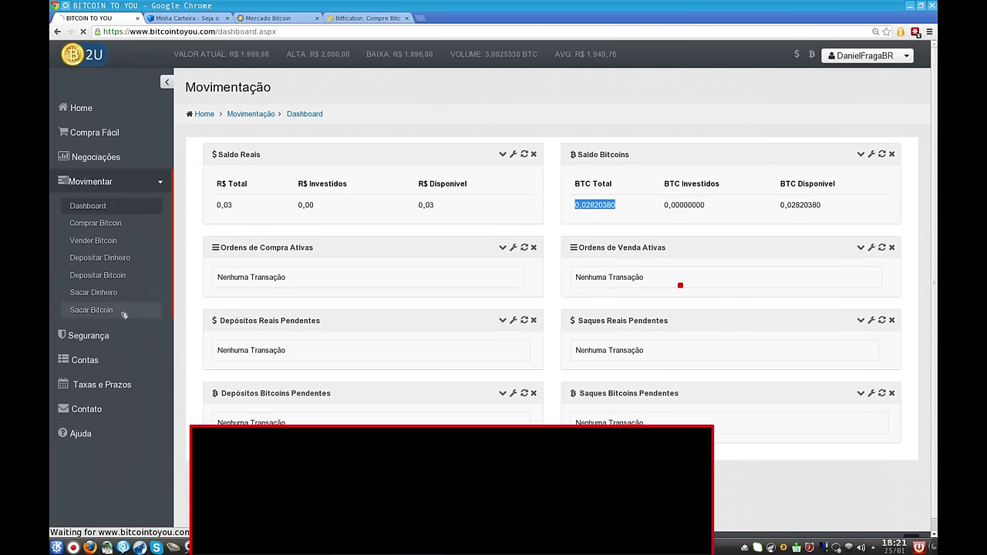
pyautogui.click(262, 198)
pyautogui.hotkey('ctrl', 'v')
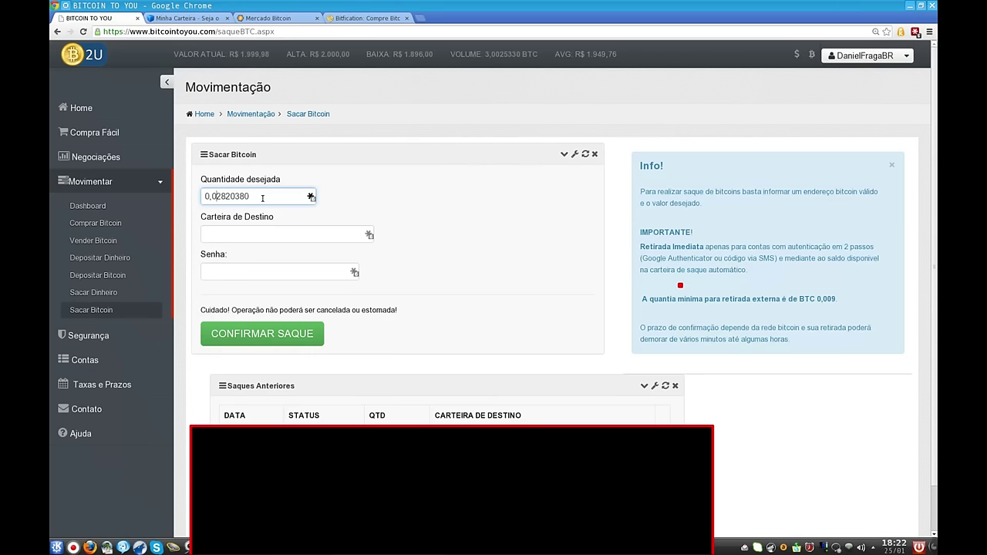
pyautogui.press('BackSpace')
pyautogui.write('.')
pyautogui.click(266, 236)
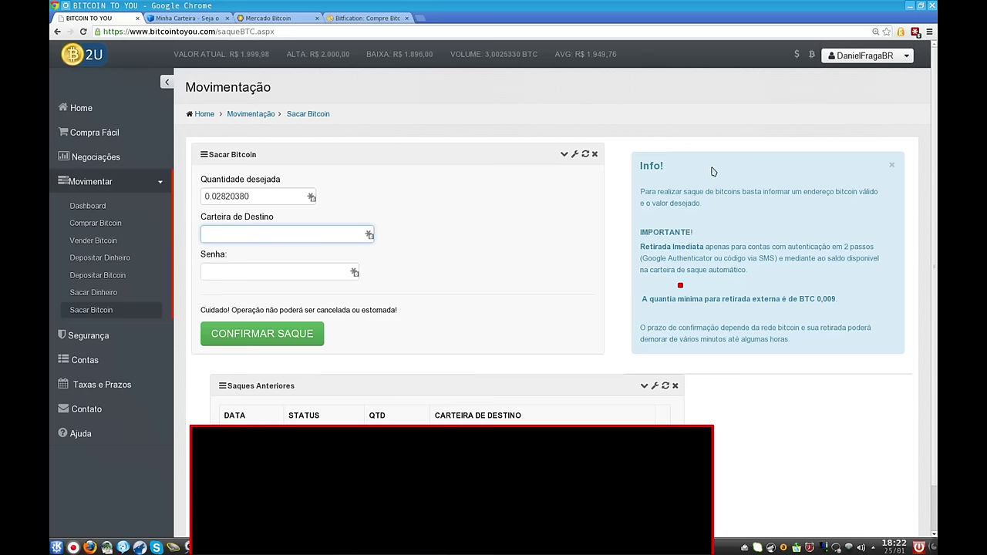
pyautogui.click(900, 35)
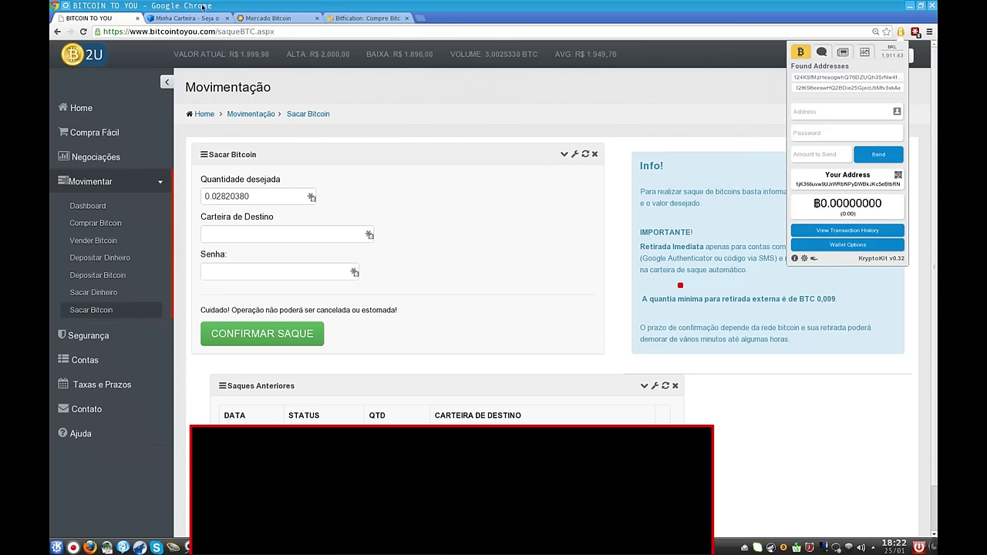
# Copy the Blockchain wallet's bitcoin address, then return to the Bitcoin To You withdrawal page
pyautogui.click(175, 25)
pyautogui.click(178, 18)
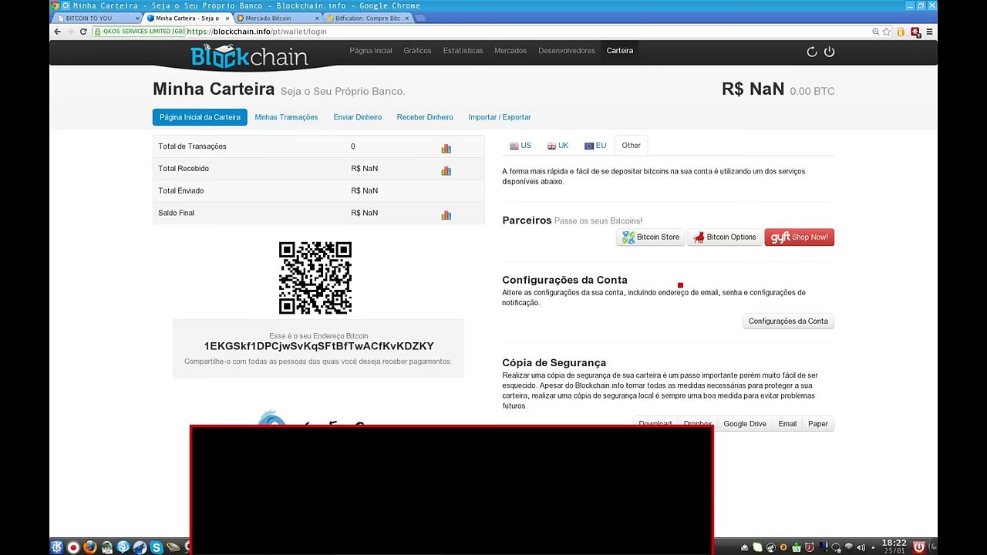
pyautogui.doubleClick(284, 346)
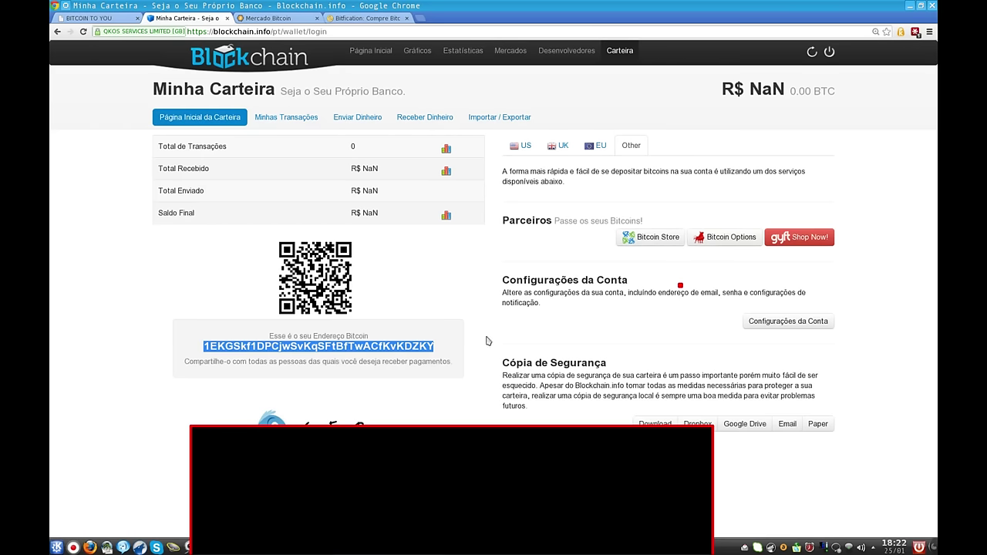
pyautogui.click(85, 19)
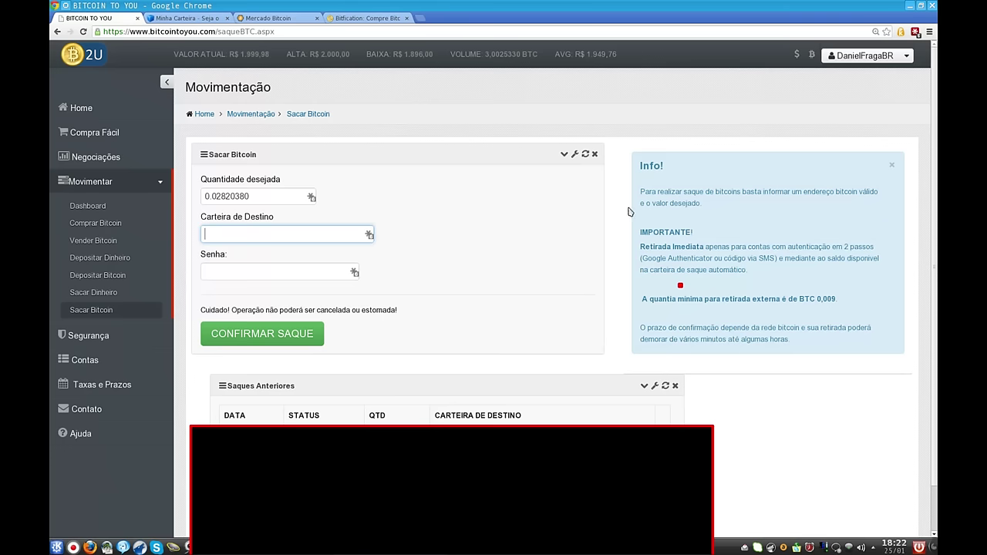
# Paste the KryptoKit receiving address into Carteira de Destino and compare it with KryptoKit
pyautogui.click(901, 33)
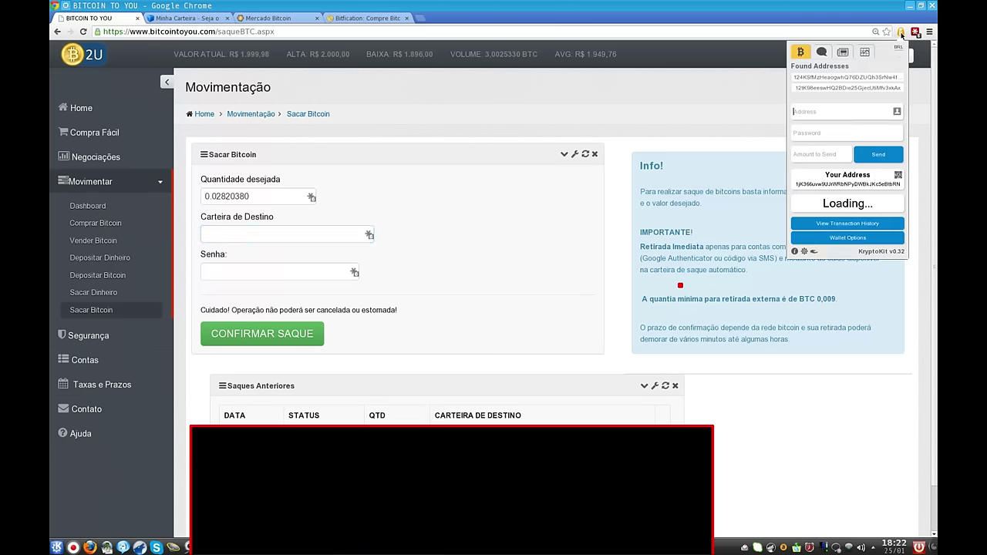
pyautogui.doubleClick(846, 184)
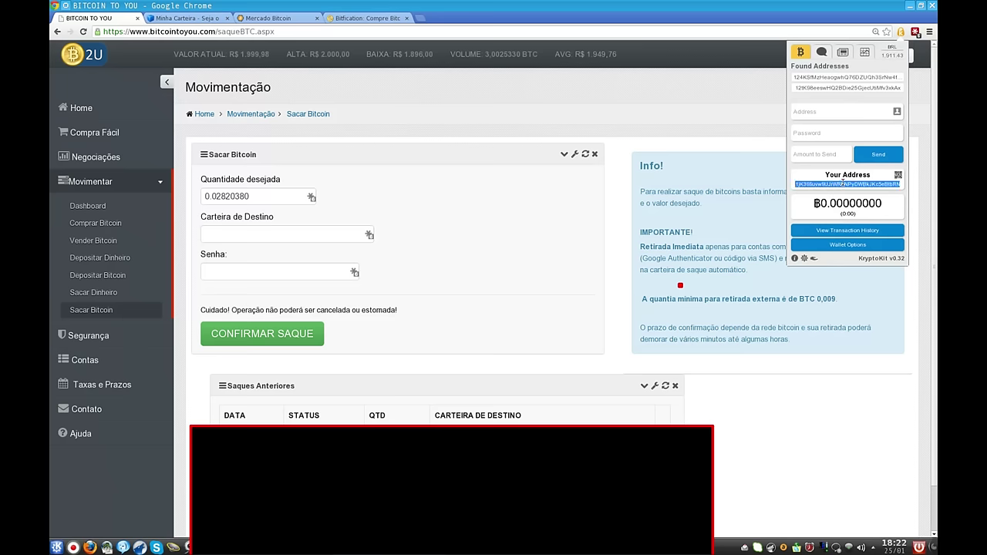
pyautogui.click(273, 237)
pyautogui.click(273, 236)
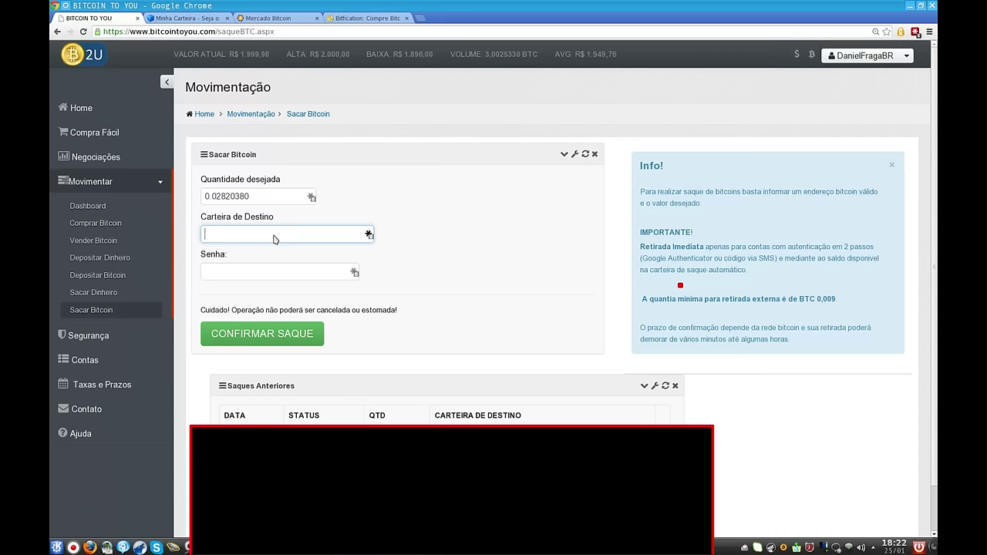
pyautogui.hotkey('ctrl', 'v')
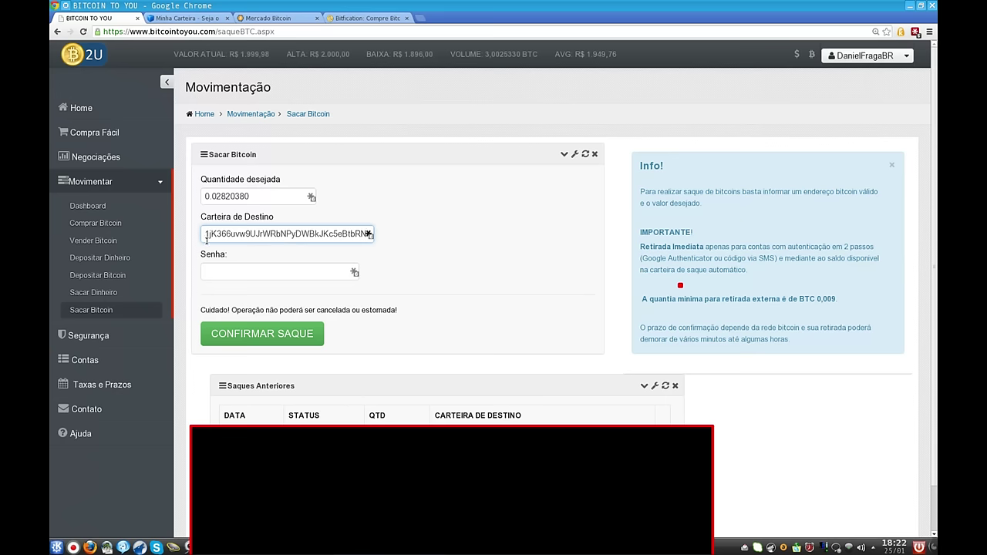
pyautogui.click(900, 32)
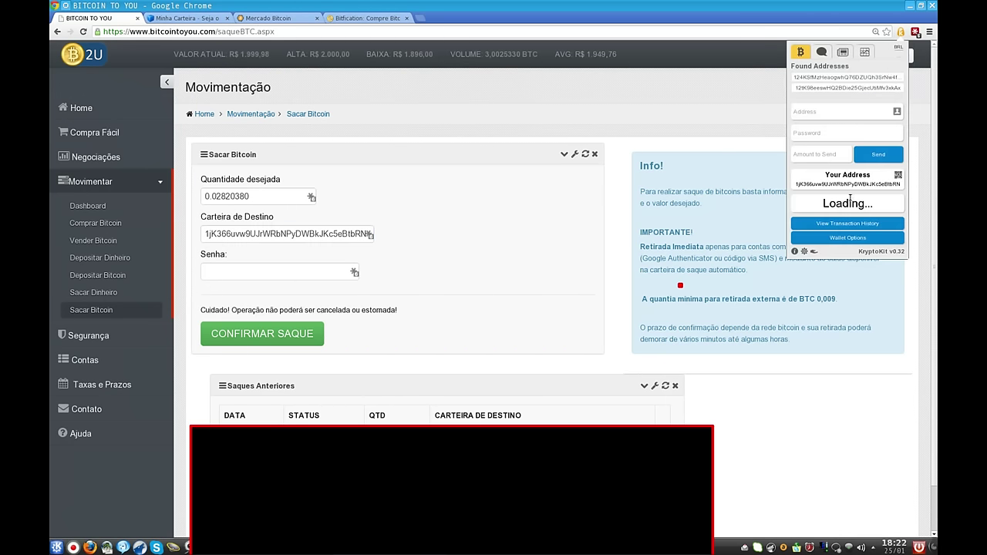
# Autofill the withdrawal password from saved logins and submit with CONFIRMAR SAQUE
pyautogui.click(309, 274)
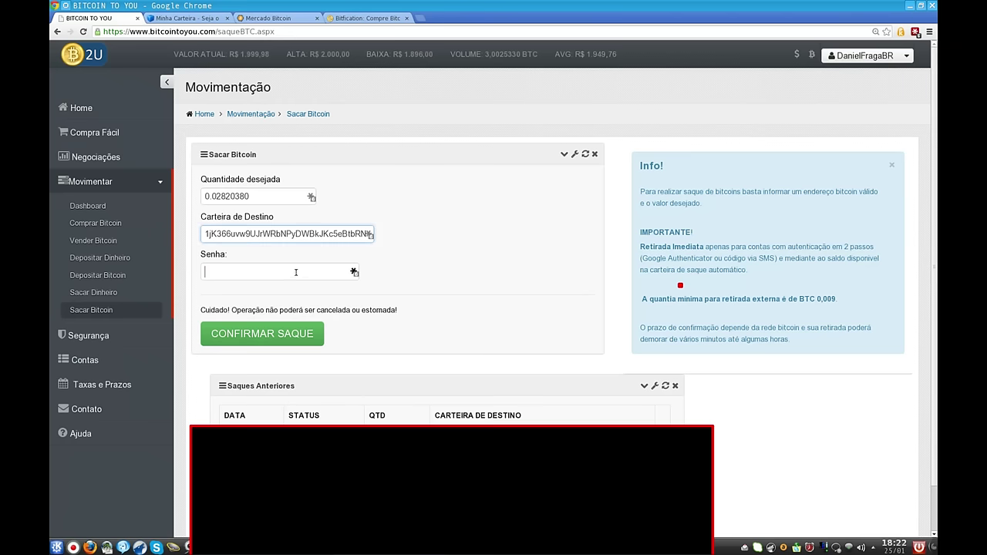
pyautogui.click(354, 273)
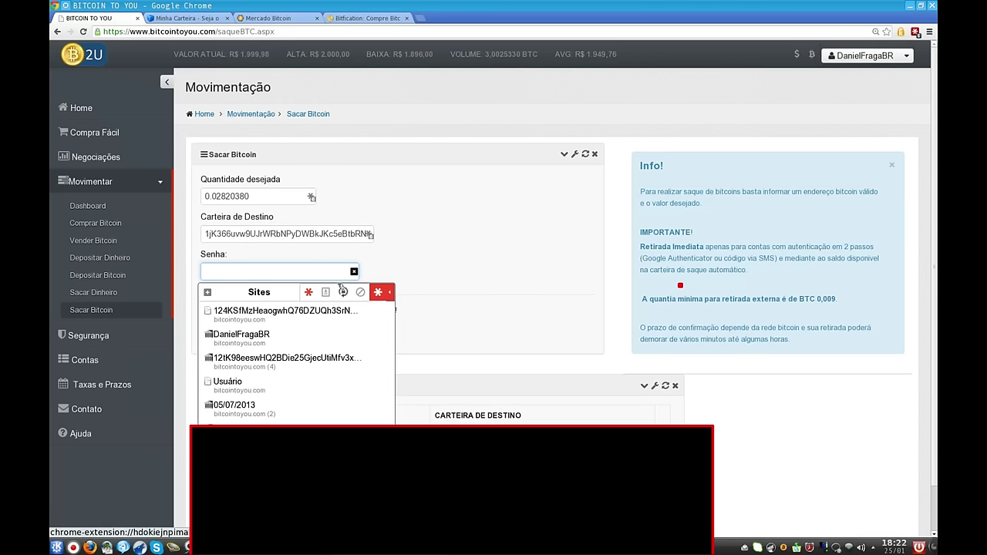
pyautogui.click(286, 315)
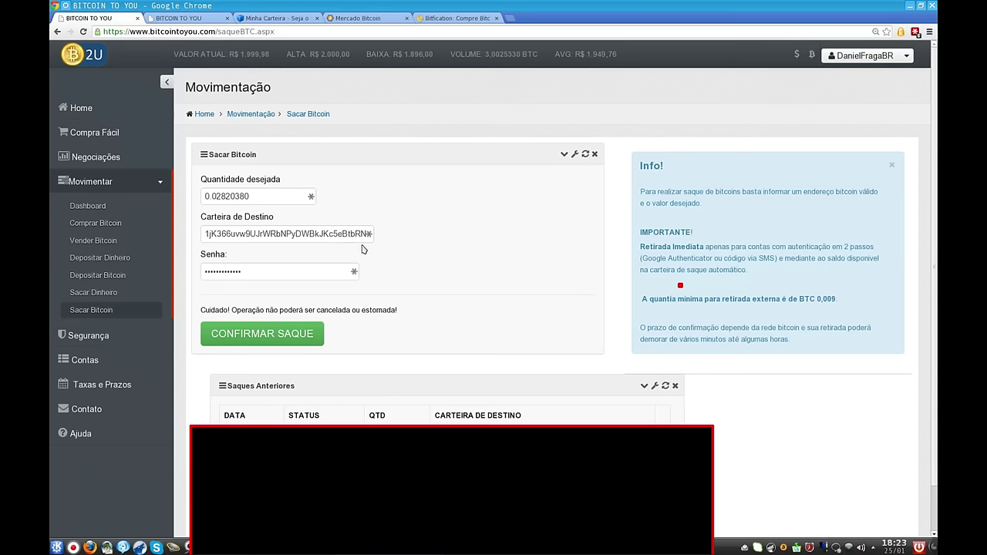
pyautogui.click(259, 340)
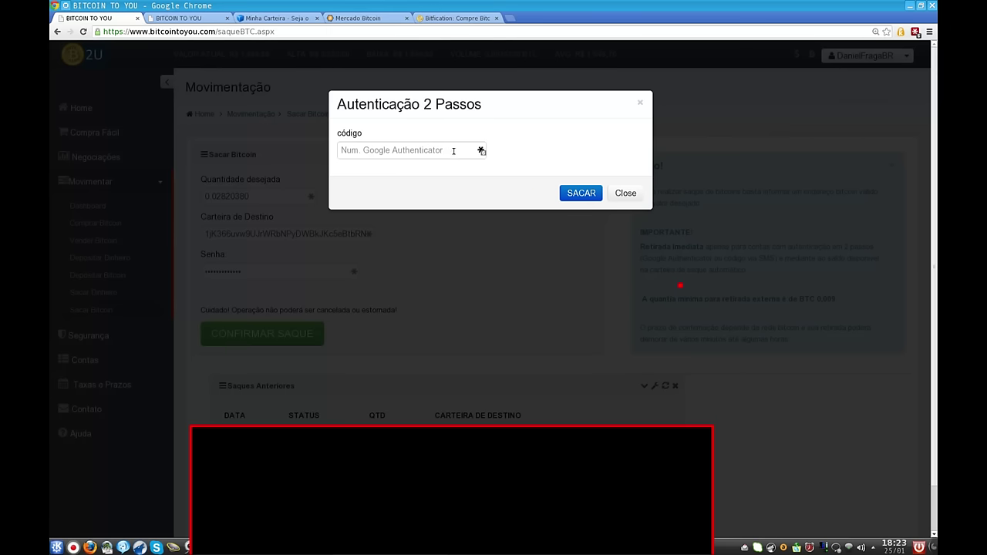
# Enter the six-digit Google Authenticator code and submit the withdrawal with SACAR
pyautogui.click(454, 150)
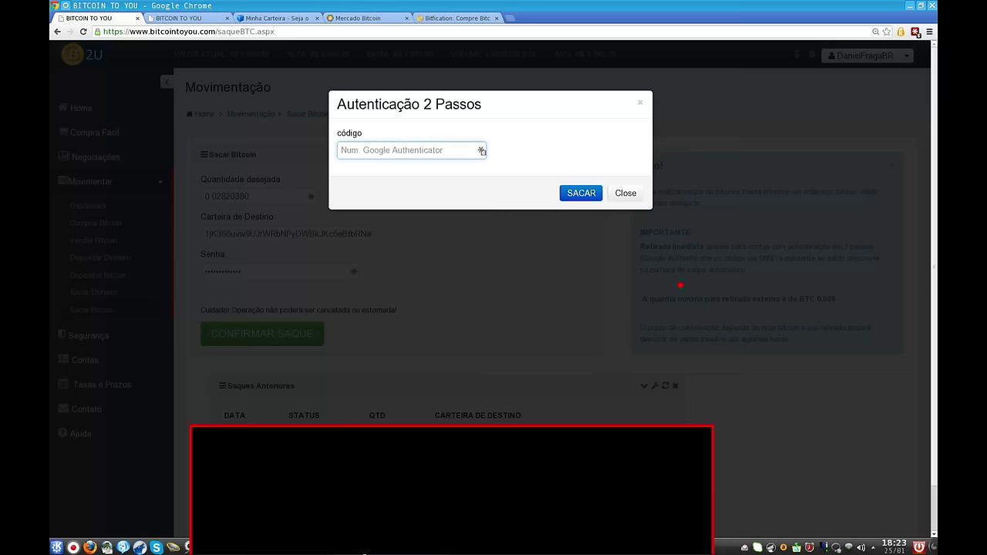
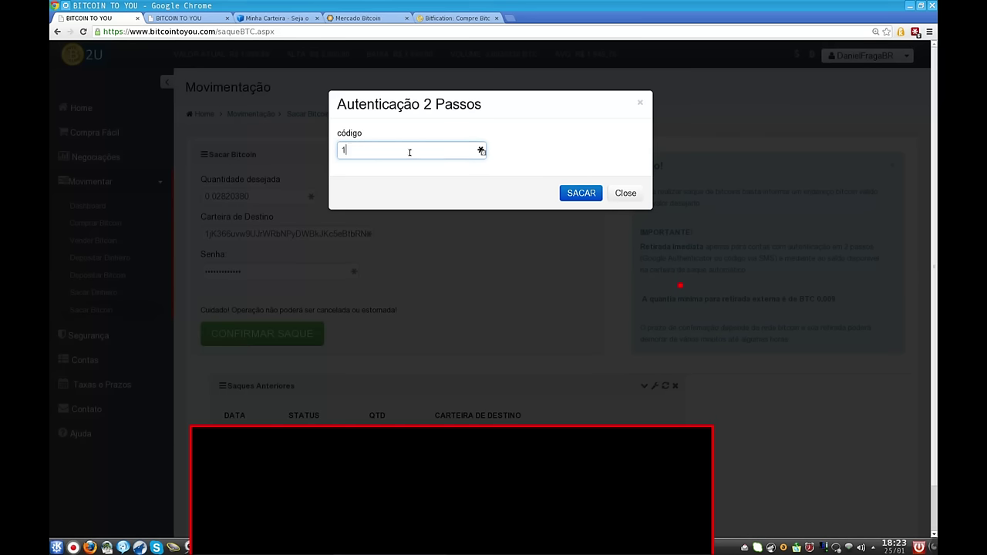
pyautogui.click(583, 195)
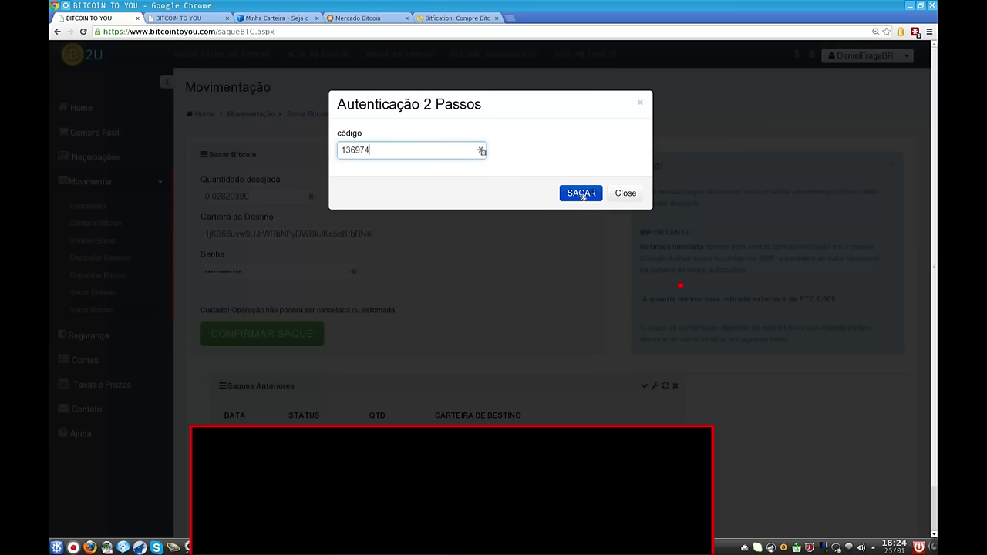
pyautogui.click(583, 196)
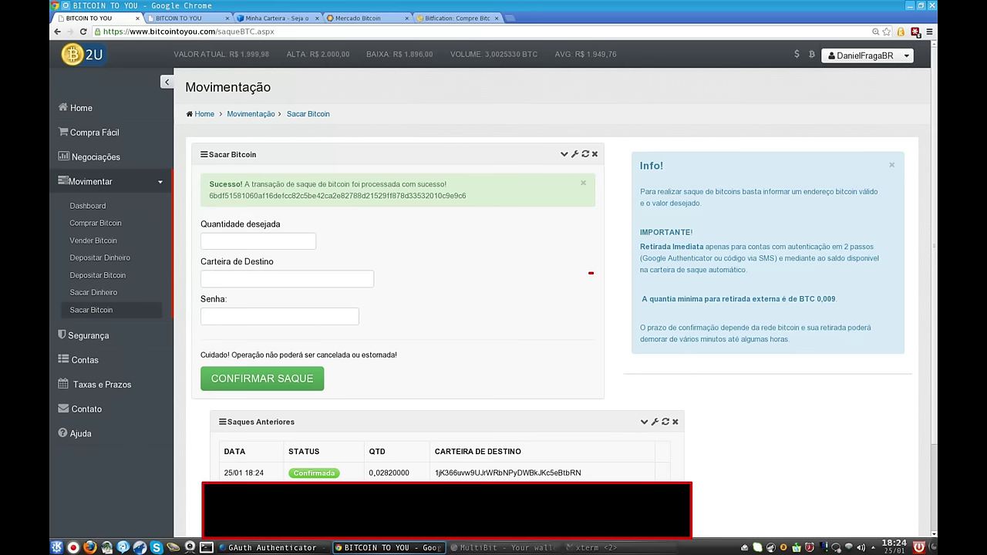
# Check KryptoKit for the incoming 0.02820000 BTC, then switch to the Blockchain Minha Carteira tab
pyautogui.click(902, 32)
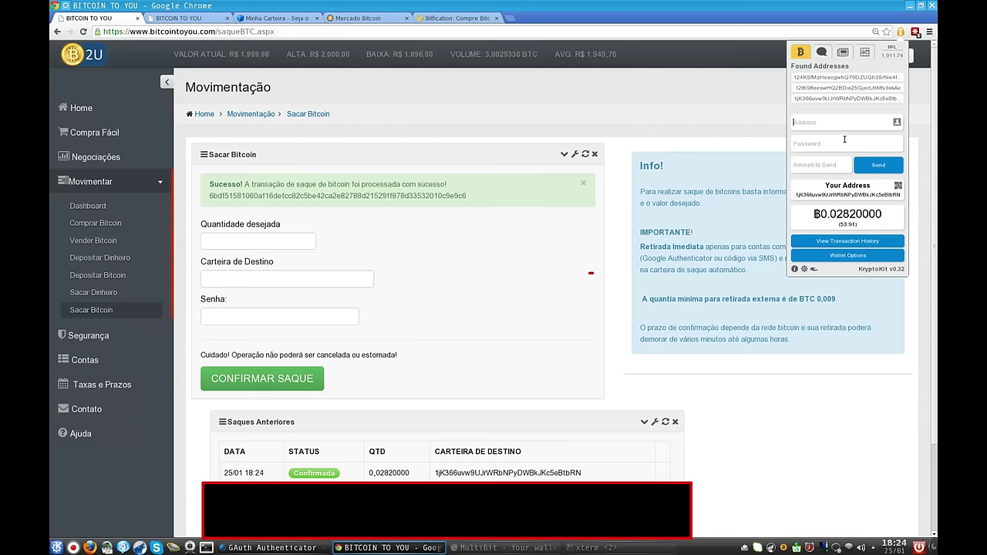
pyautogui.click(611, 299)
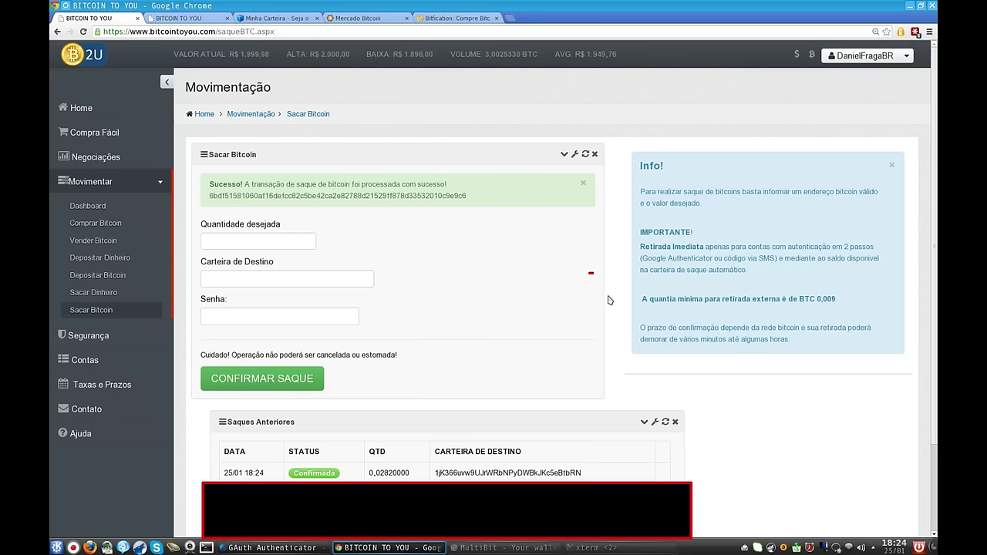
pyautogui.click(273, 18)
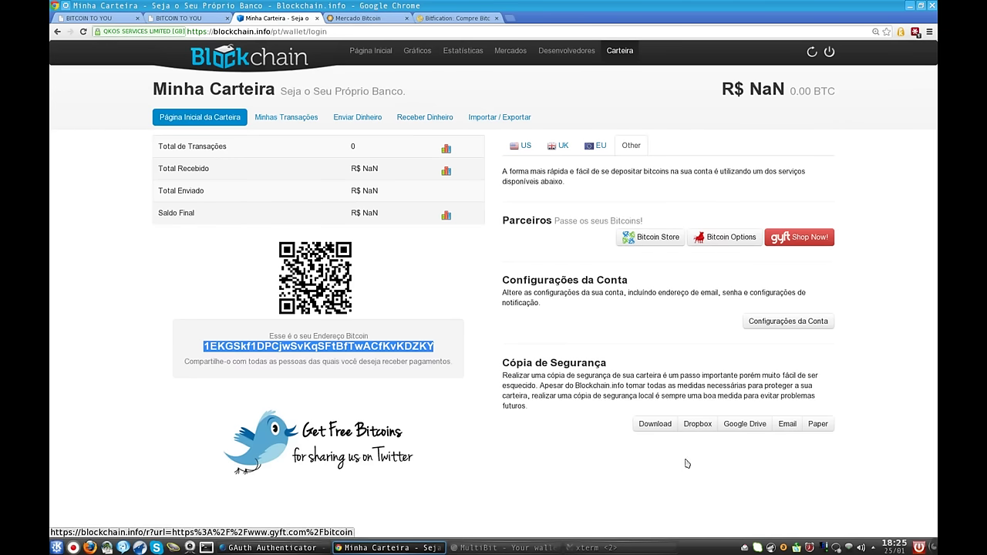
# Bring MultiBit forward, select its receiving address and view the enlarged QR code
pyautogui.click(527, 550)
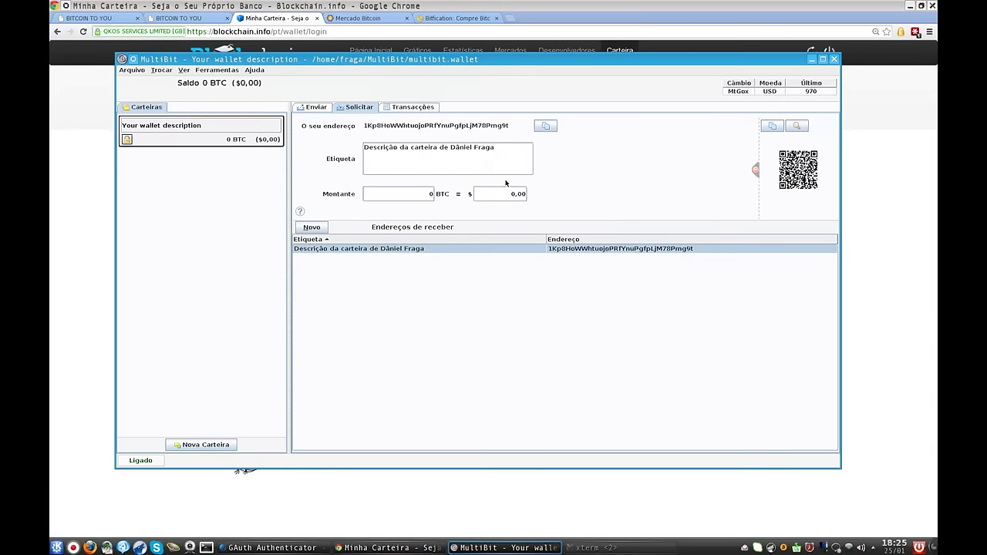
pyautogui.doubleClick(467, 125)
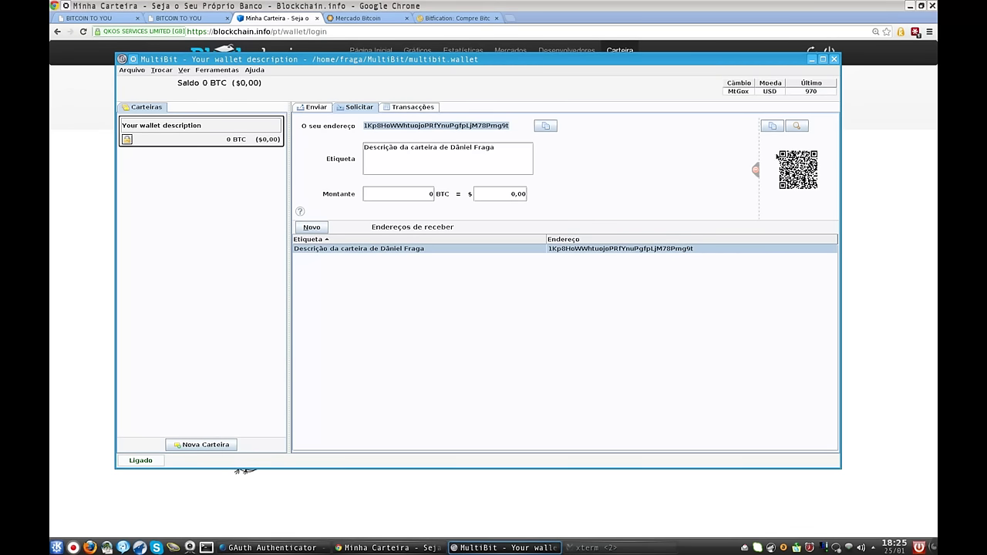
pyautogui.click(797, 125)
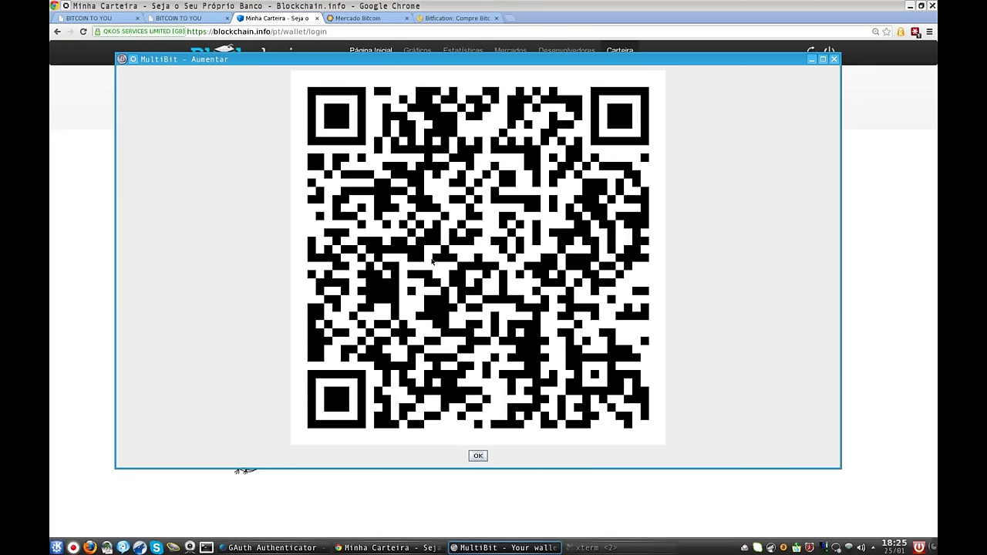
pyautogui.click(478, 456)
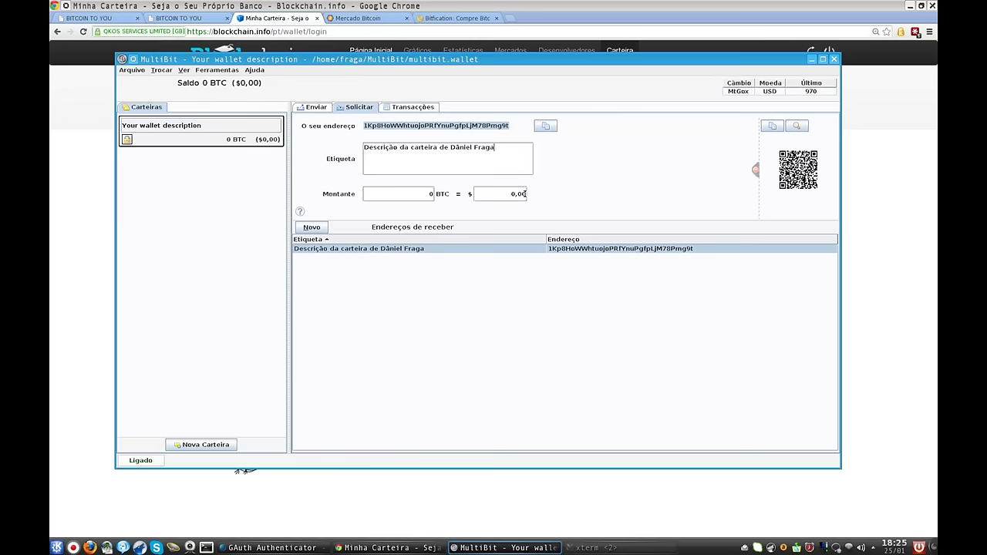
# Set the MultiBit receive request to 100 dollars (0,10309278 BTC) and preview its enlarged QR code
pyautogui.click(508, 193)
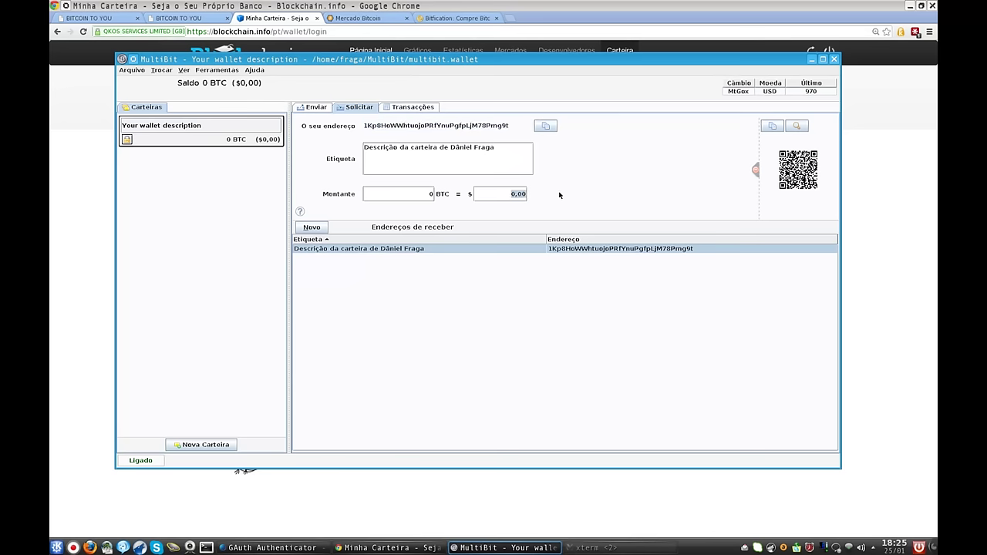
pyautogui.write('0.2')
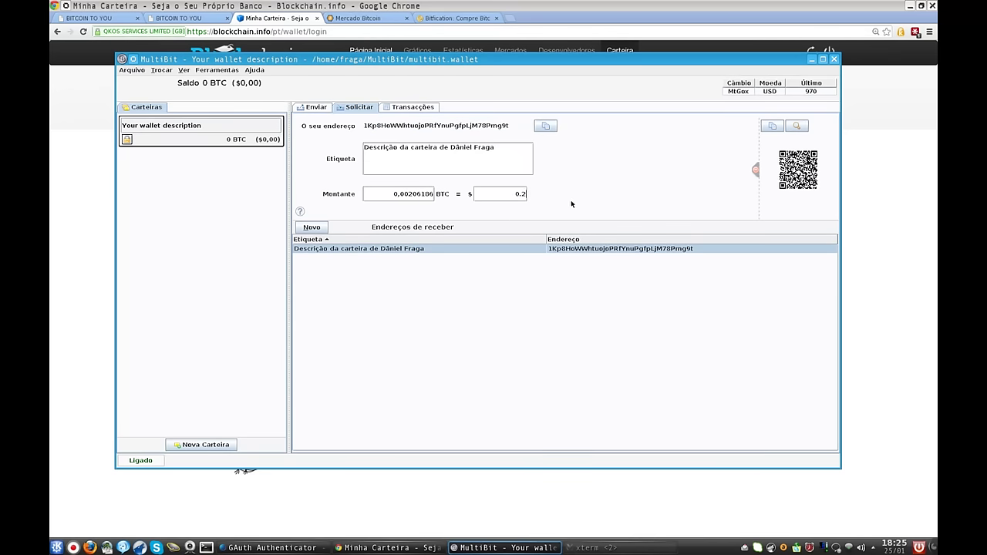
pyautogui.press('BackSpace')
pyautogui.press('BackSpace')
pyautogui.press('BackSpace')
pyautogui.write('1')
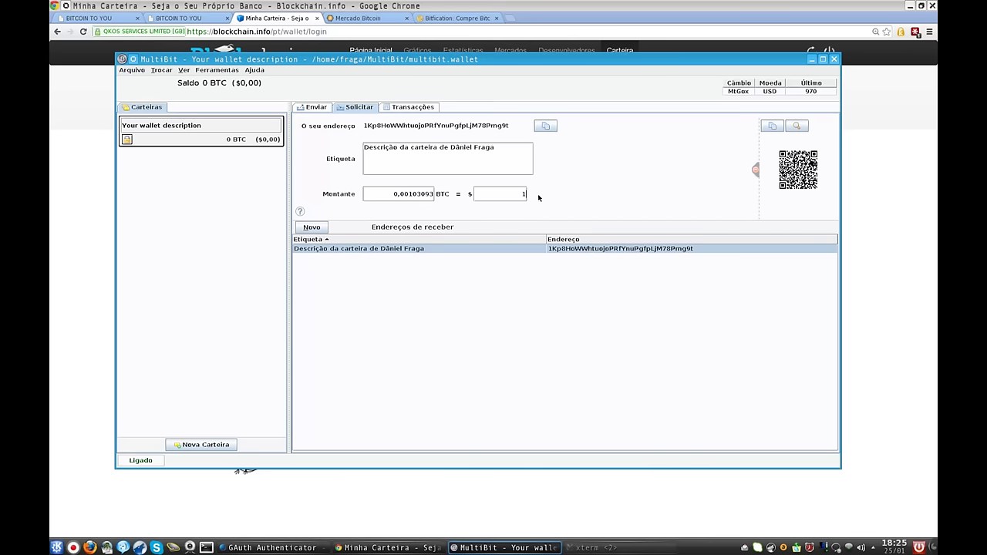
pyautogui.write('0')
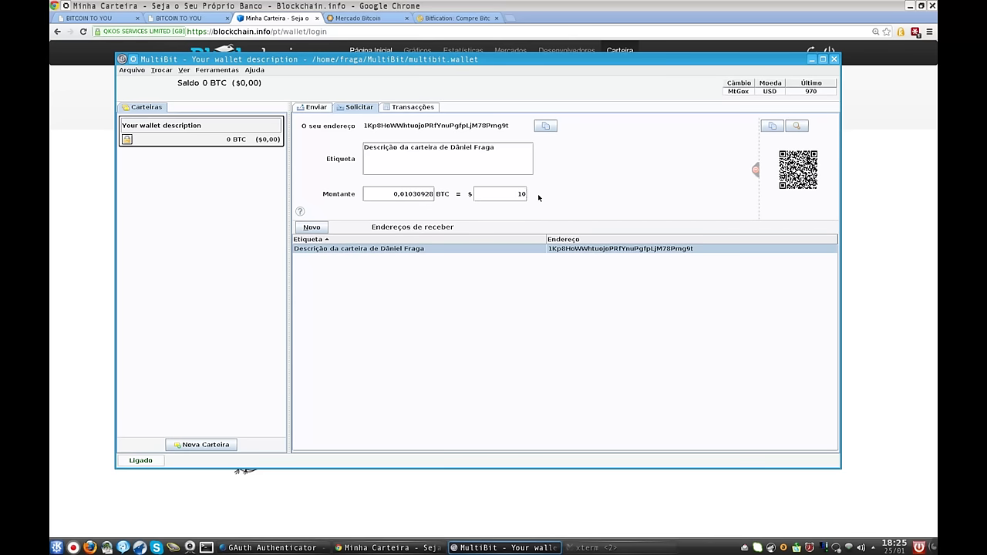
pyautogui.write('0')
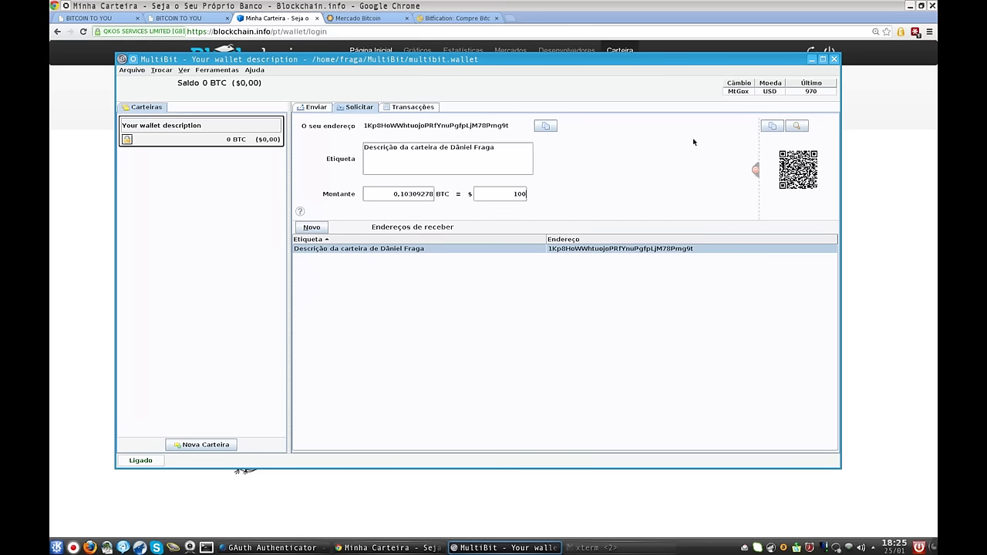
pyautogui.click(799, 126)
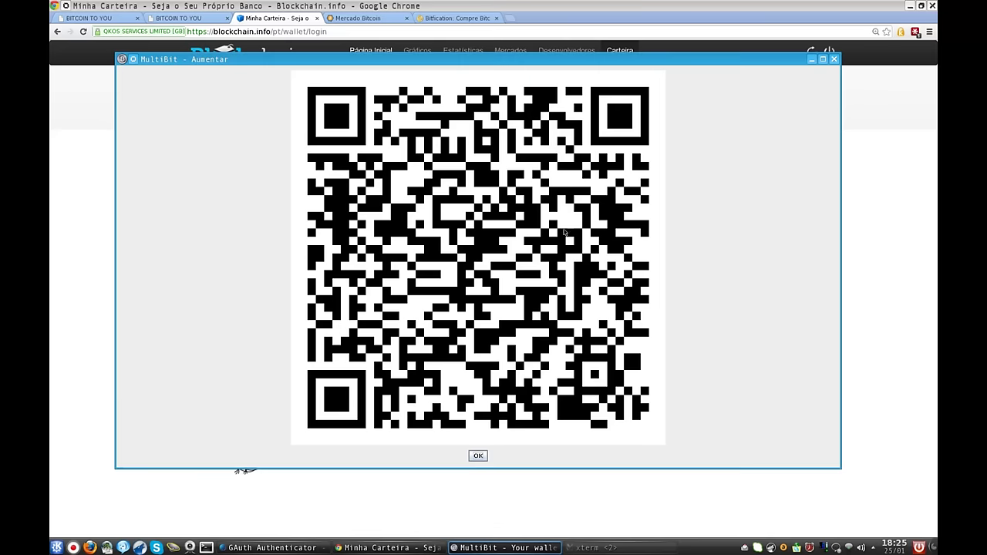
pyautogui.click(478, 456)
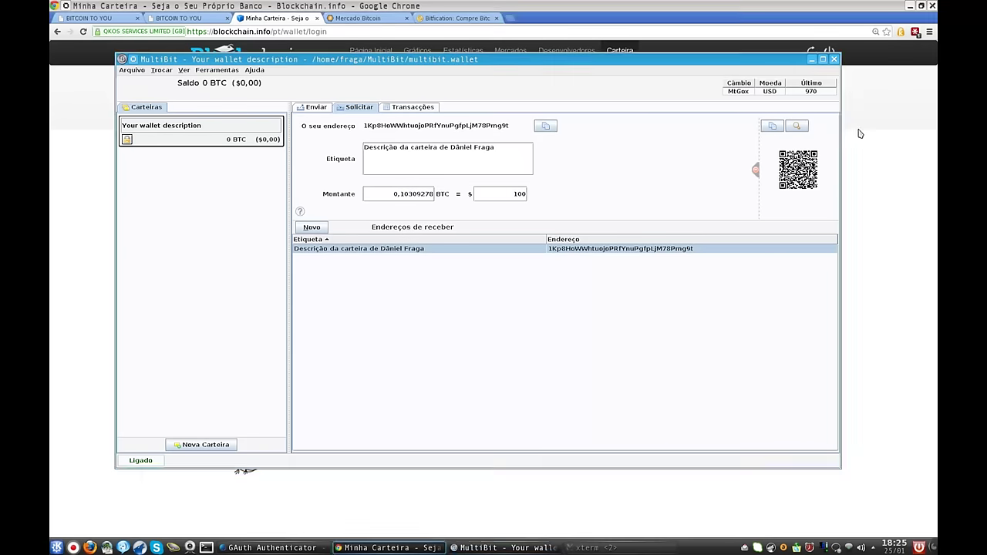
# Minimize MultiBit, unlock KryptoKit's wallet, visit its settings, and expand Wallet Options
pyautogui.click(812, 59)
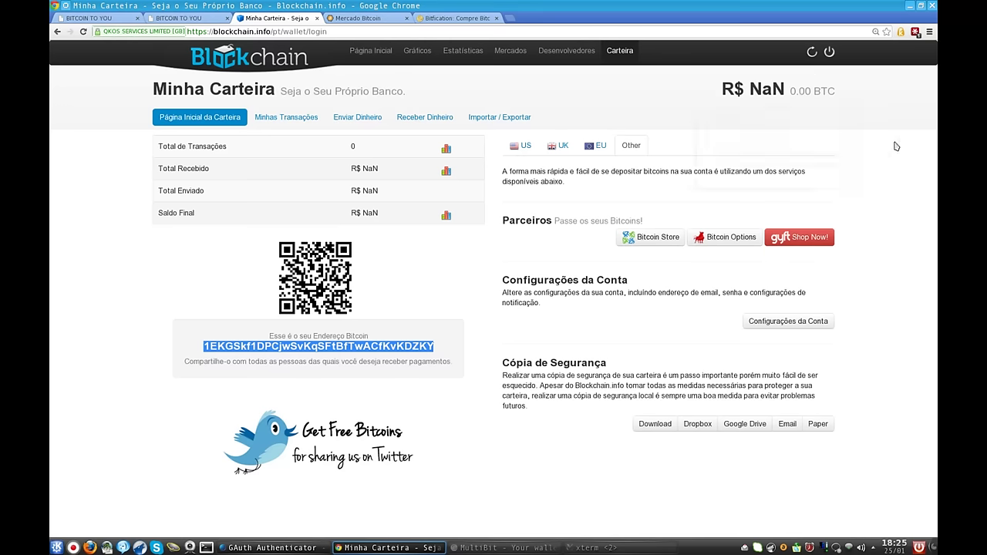
pyautogui.click(901, 33)
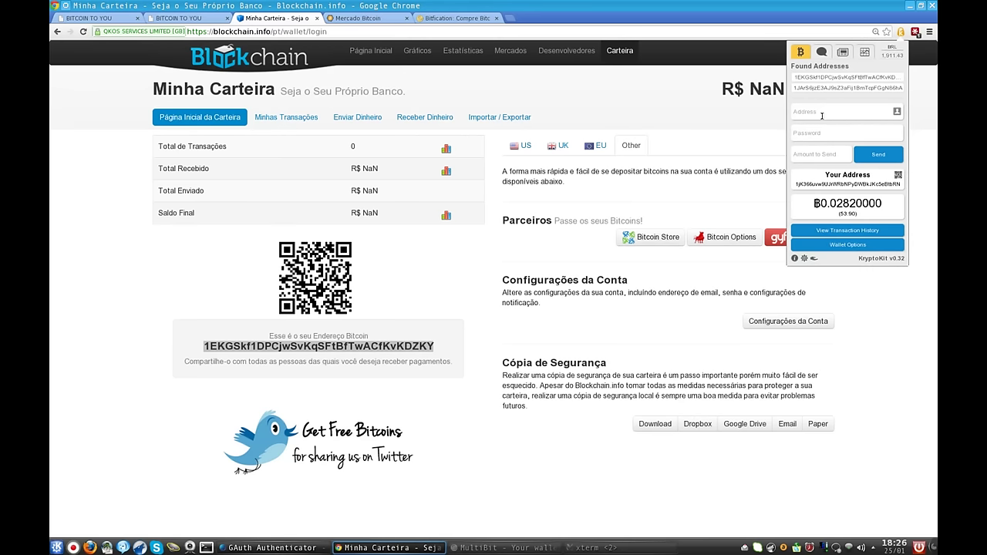
pyautogui.click(825, 131)
pyautogui.click(807, 260)
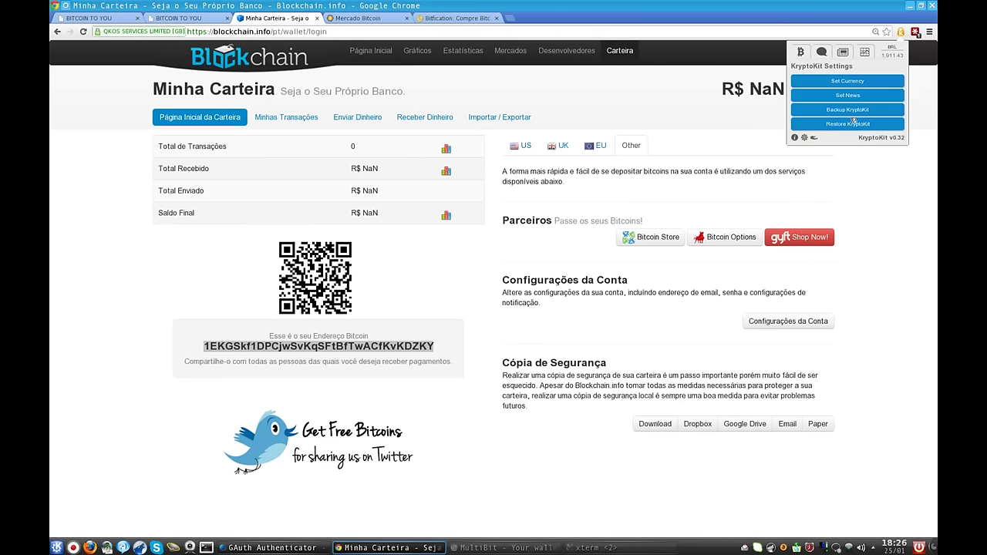
pyautogui.click(804, 54)
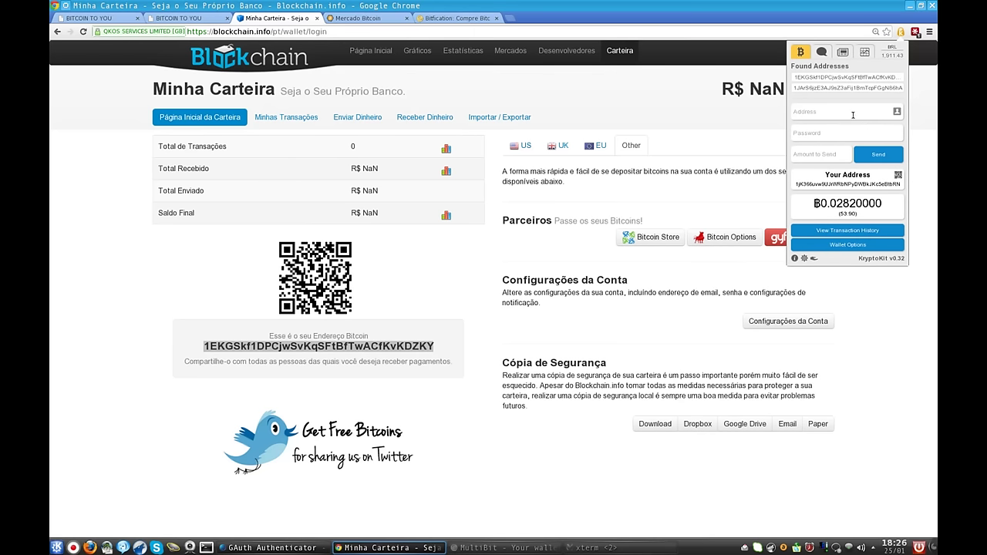
pyautogui.click(828, 245)
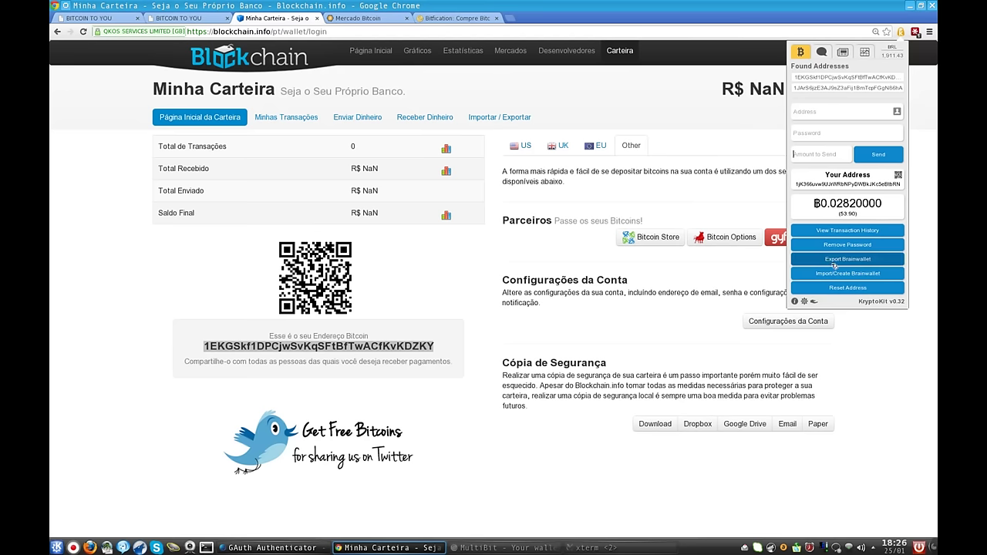
# Download the KryptoKit backup file backup.json from Settings and close the wallet popup
pyautogui.click(806, 302)
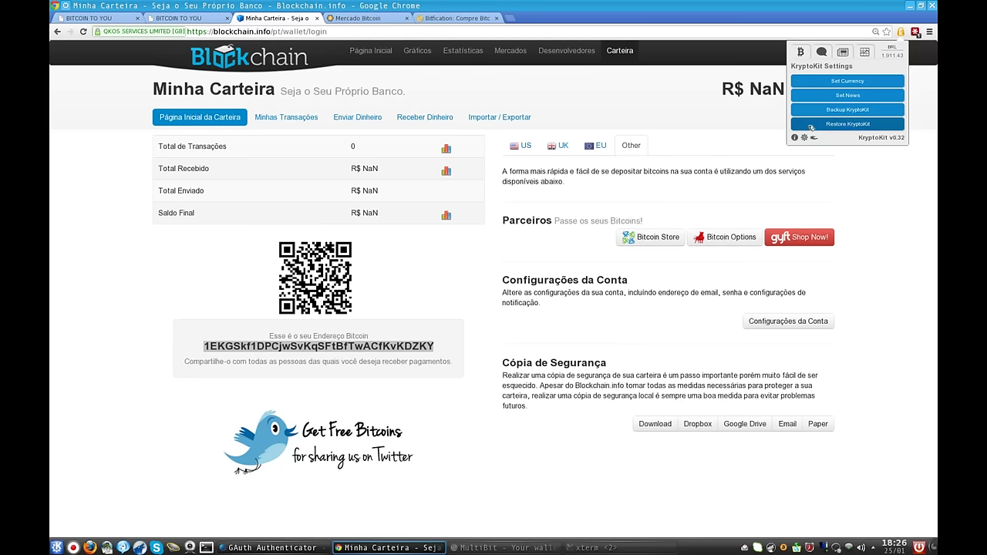
pyautogui.click(870, 111)
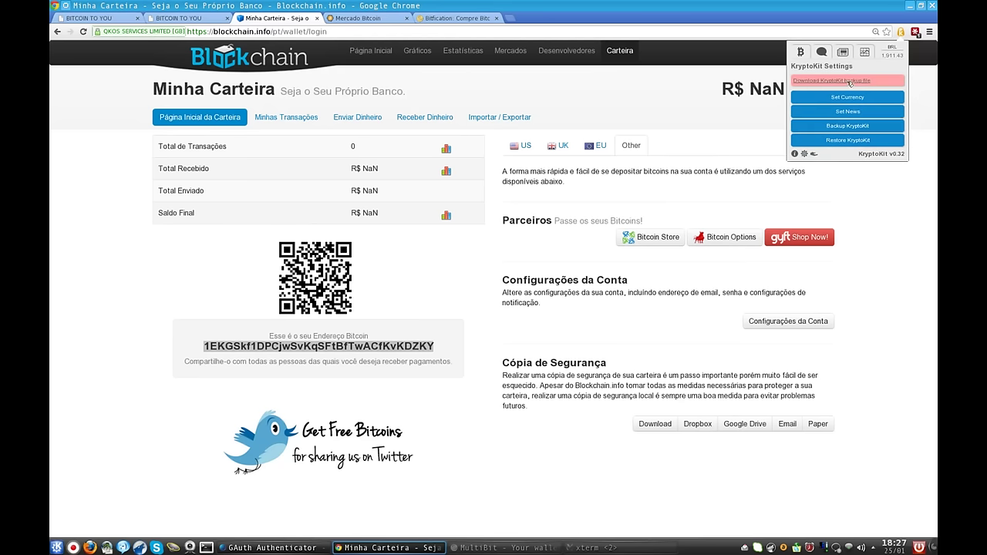
pyautogui.click(849, 81)
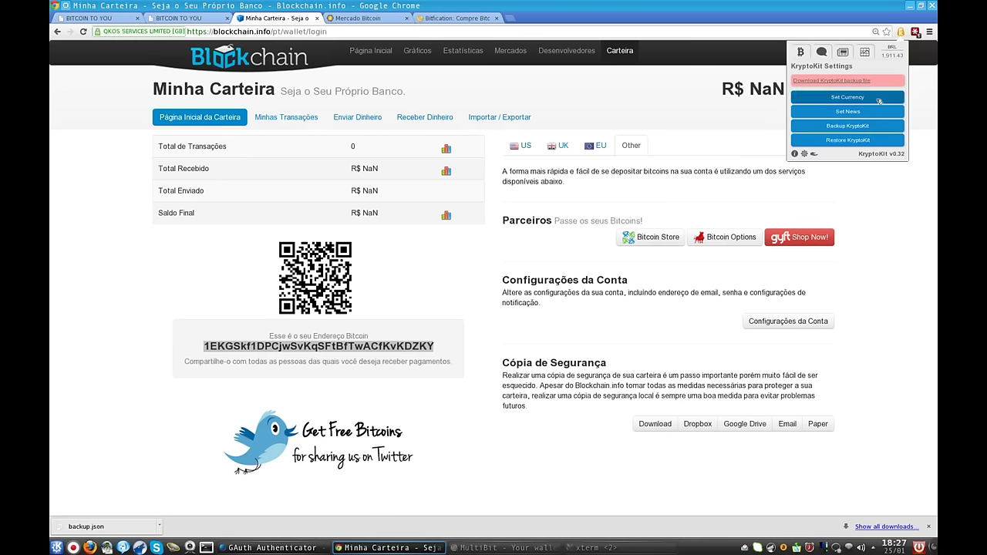
pyautogui.click(908, 231)
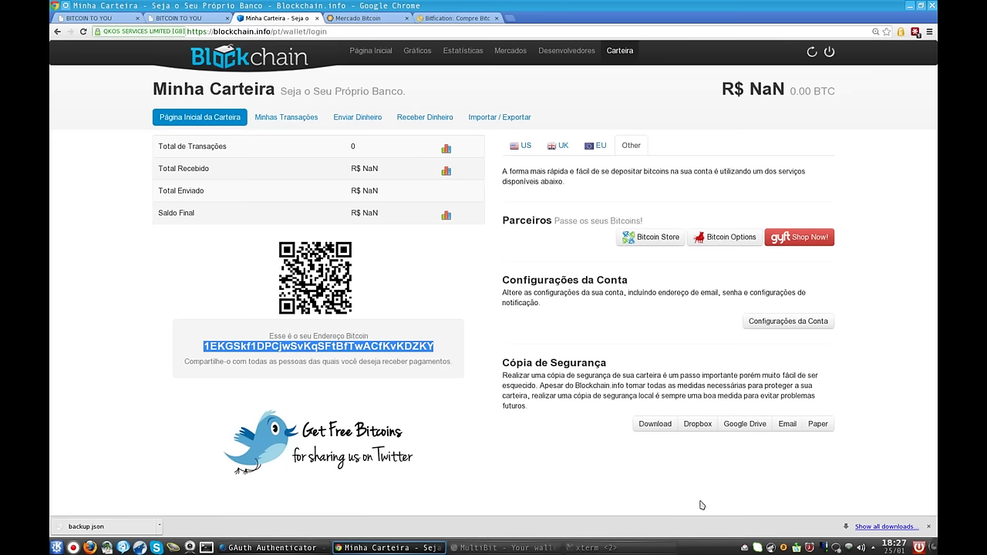
pyautogui.click(544, 549)
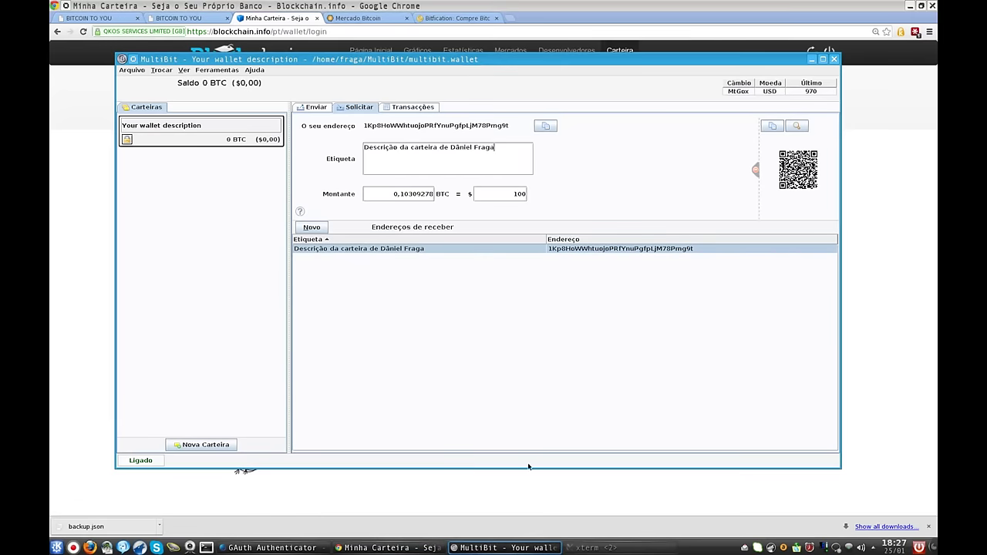
pyautogui.click(140, 71)
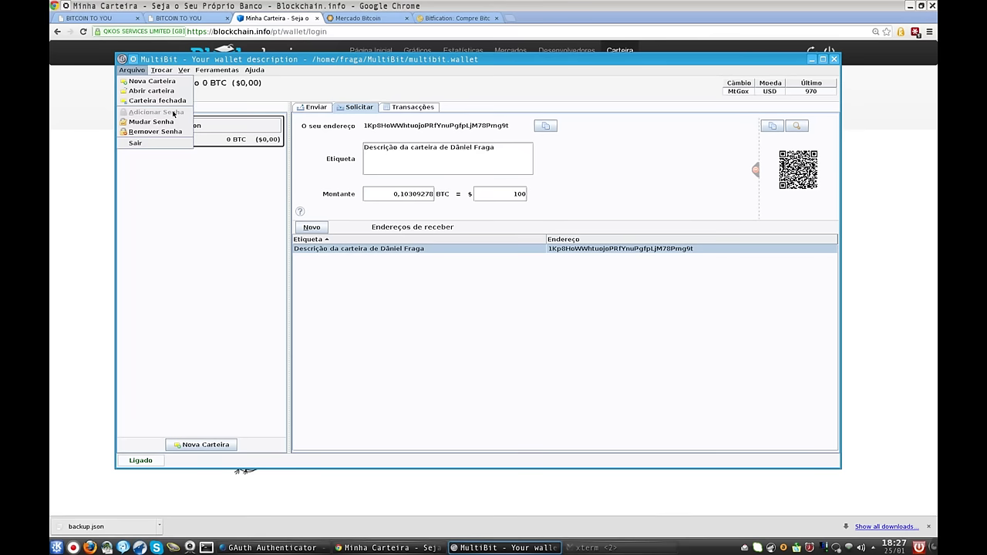
pyautogui.click(183, 273)
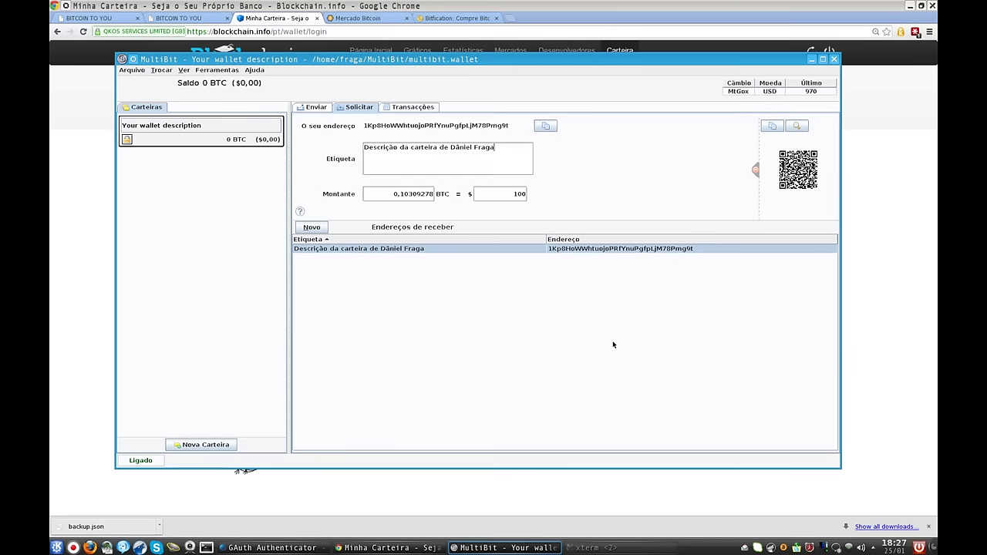
pyautogui.click(812, 60)
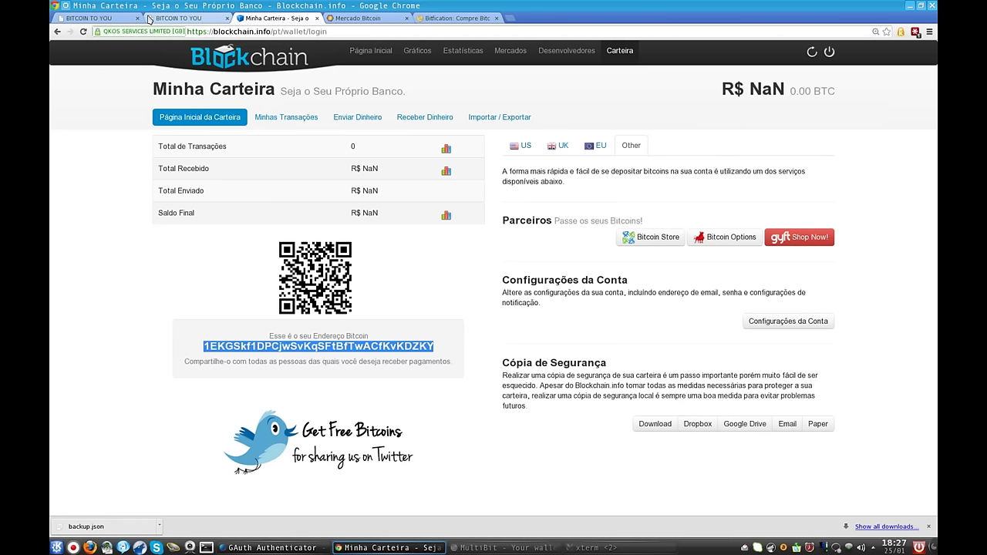
# Cycle through the Mercado Bitcoin, Bitfication and Bitcoin To You tabs, ending on Sacar Bitcoin
pyautogui.click(373, 21)
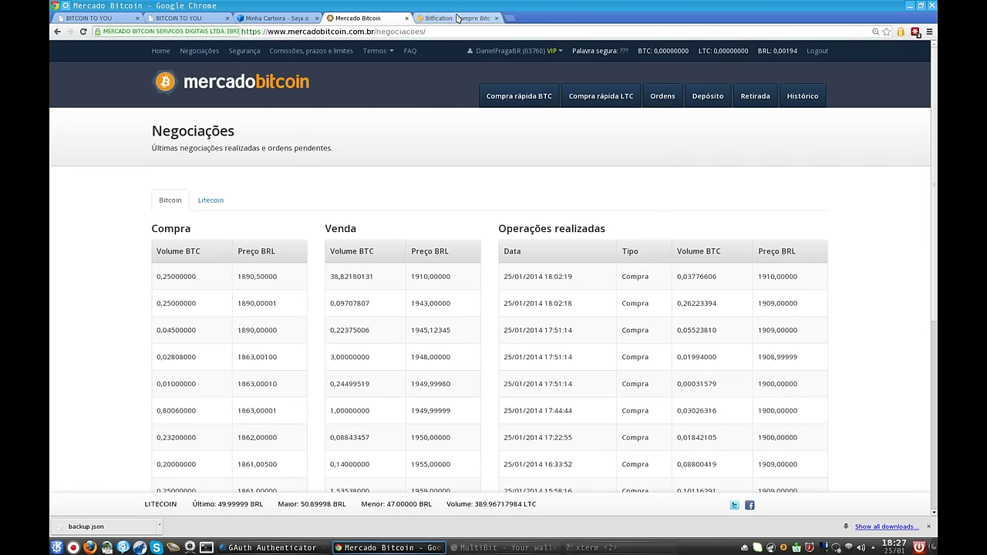
pyautogui.click(455, 18)
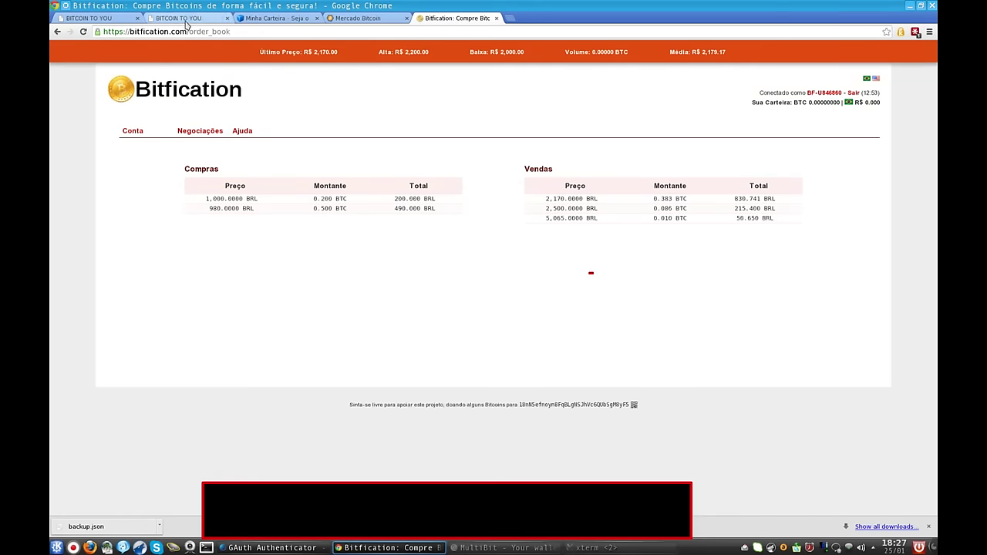
pyautogui.click(179, 20)
pyautogui.click(98, 21)
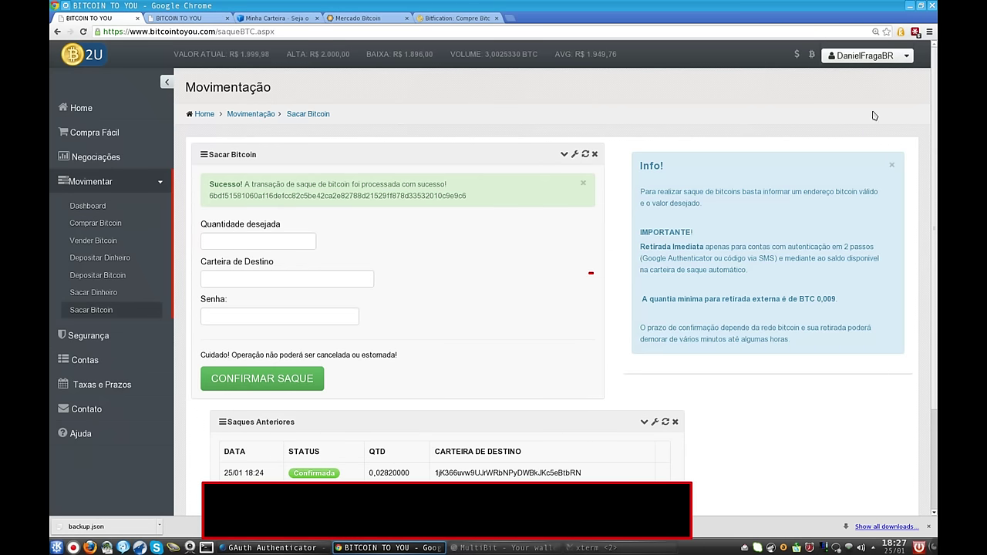
# Confirm the ₿0.02820000 balance in KryptoKit, then open a new blank Chrome tab
pyautogui.click(900, 32)
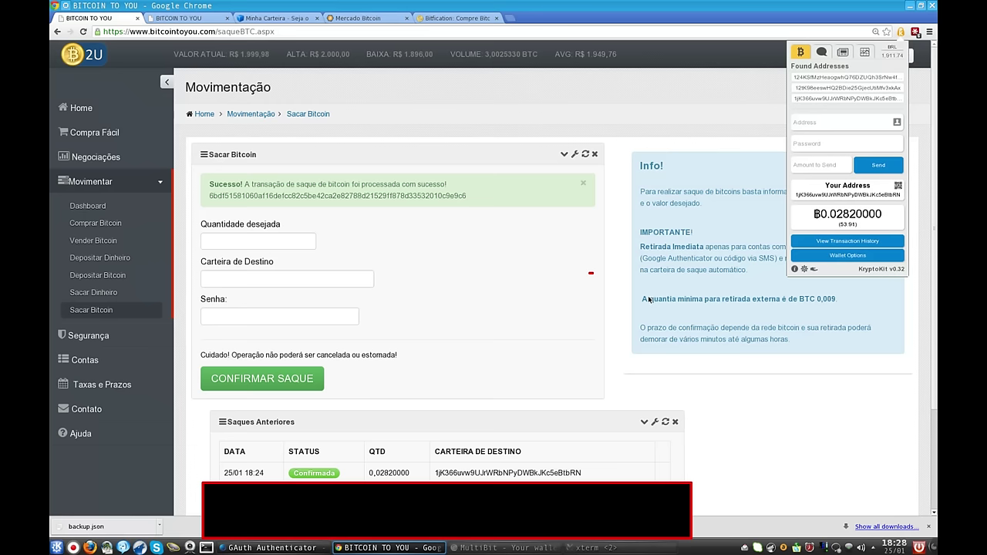
pyautogui.click(517, 16)
pyautogui.click(512, 19)
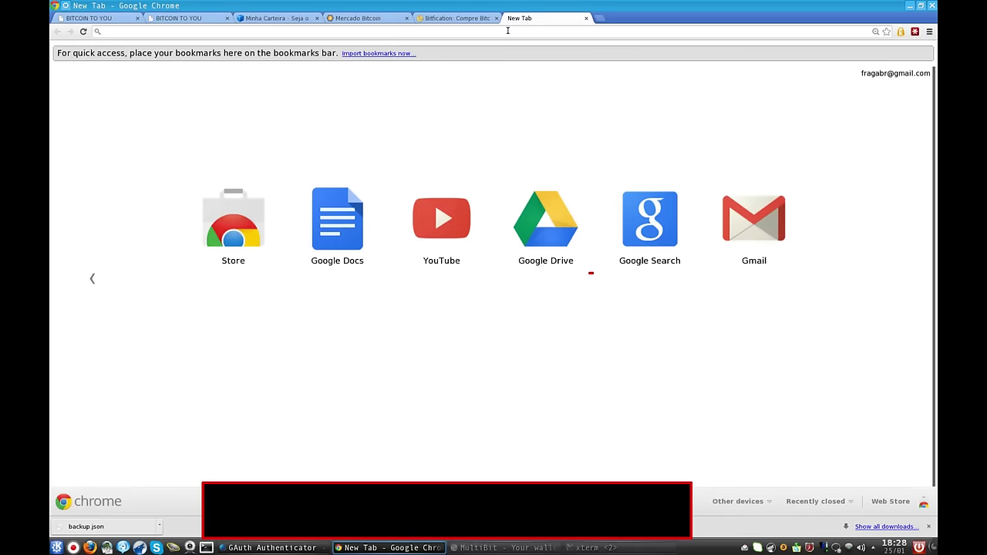
# Go to lojabitcoin.blogspot.com in the new tab
pyautogui.write('lojabit')
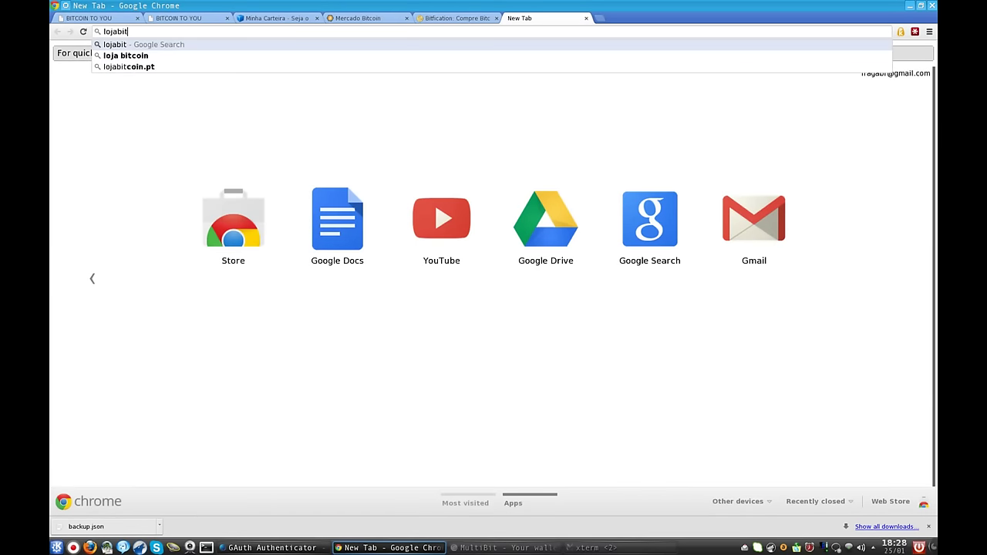
pyautogui.write('coin.blogspot.co')
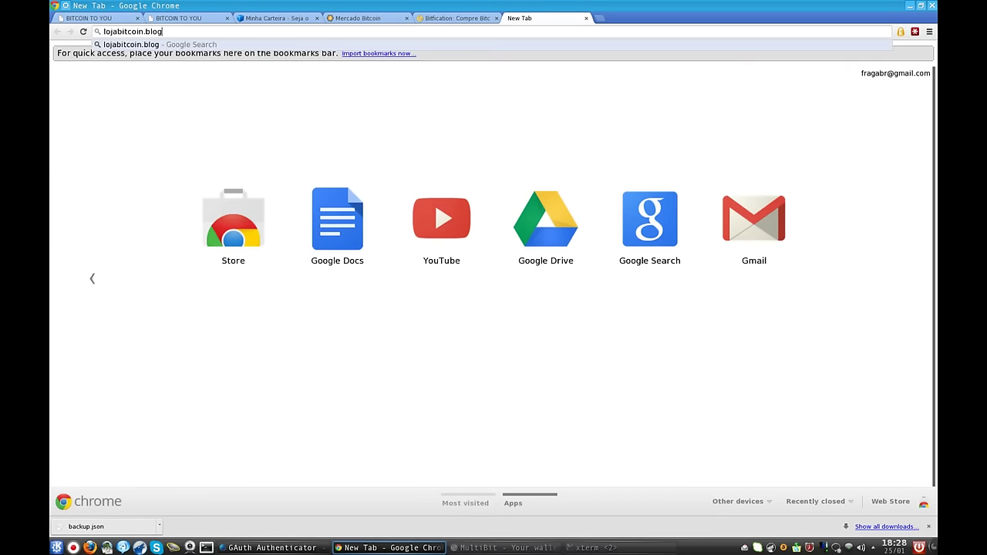
pyautogui.write('m')
pyautogui.press('Return')
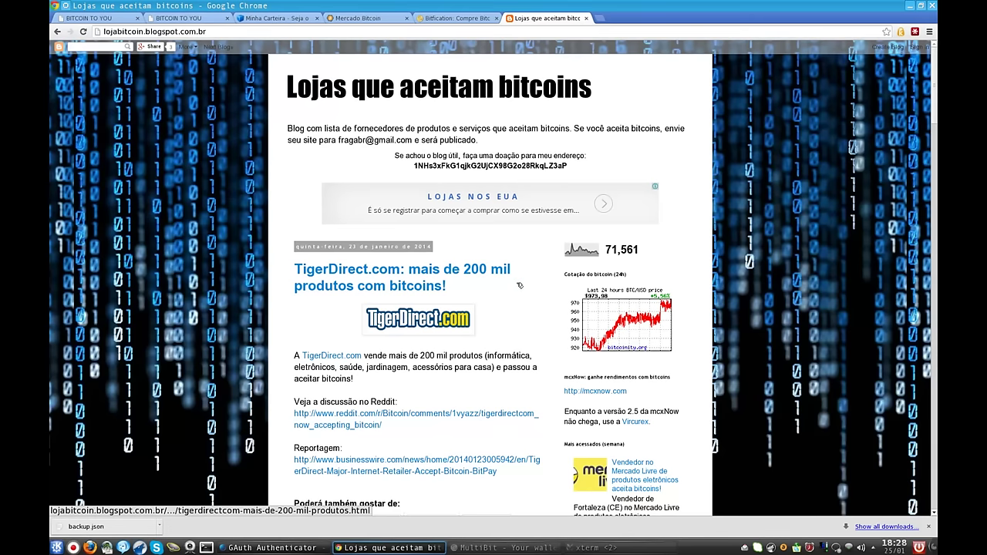
pyautogui.scroll(-4, 516, 297)
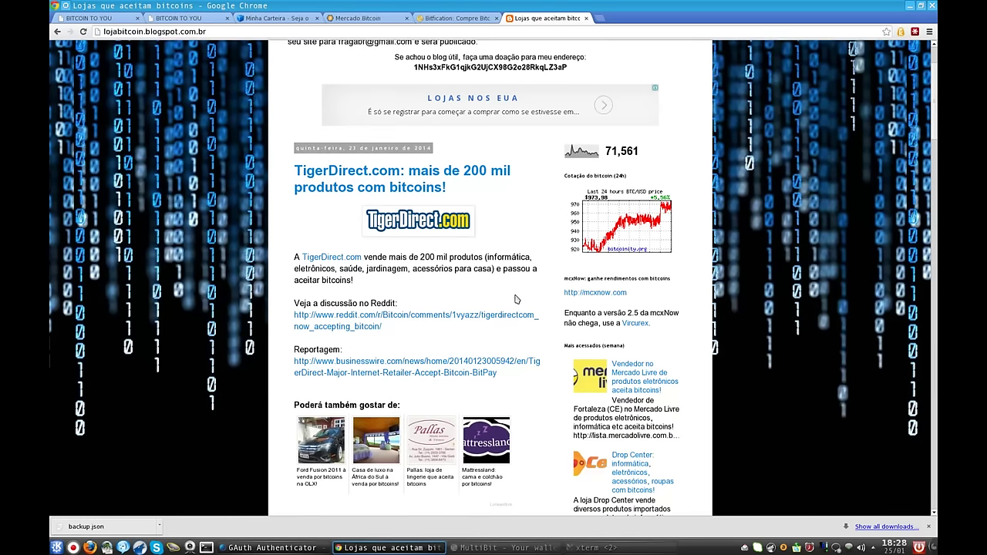
pyautogui.scroll(-7, 517, 299)
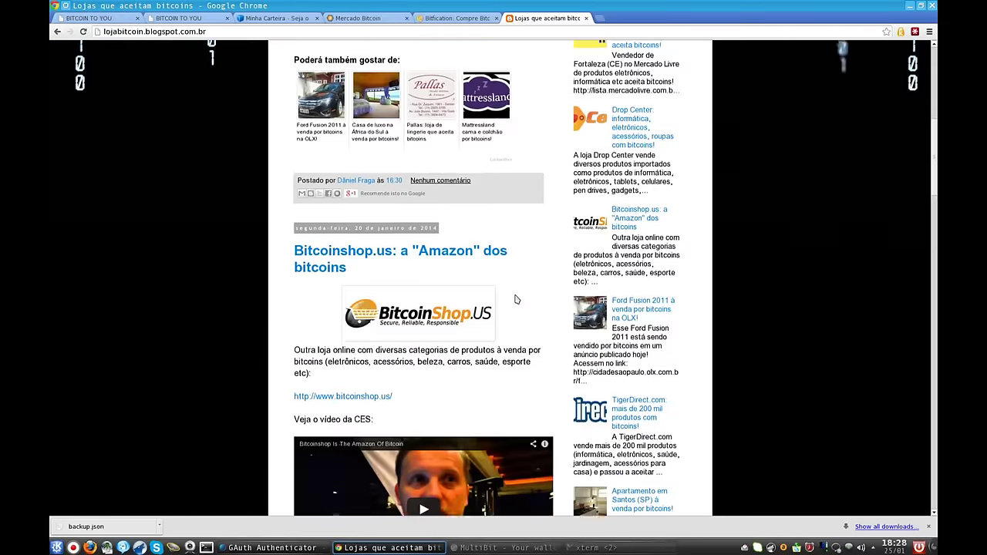
pyautogui.scroll(-7, 517, 299)
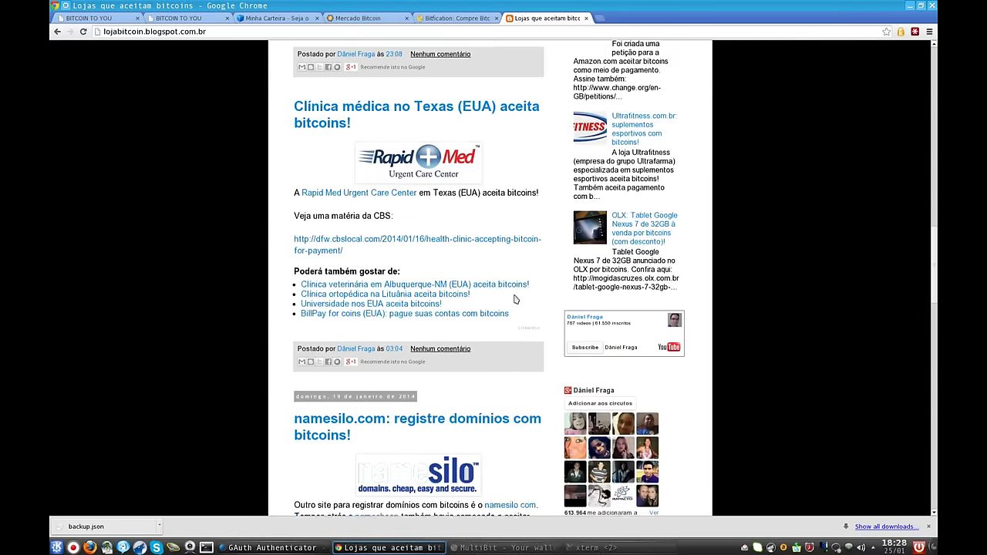
pyautogui.scroll(13, 515, 298)
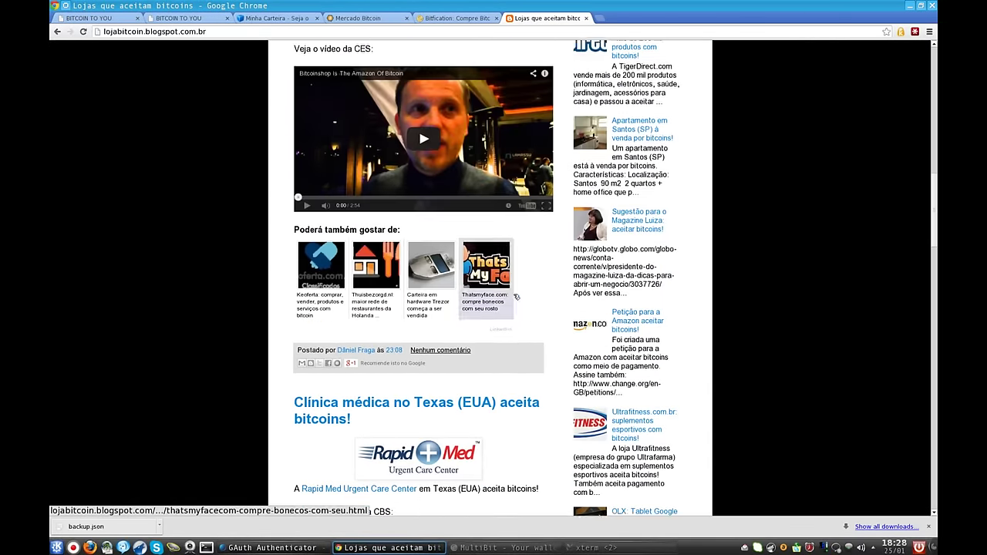
pyautogui.scroll(3, 513, 298)
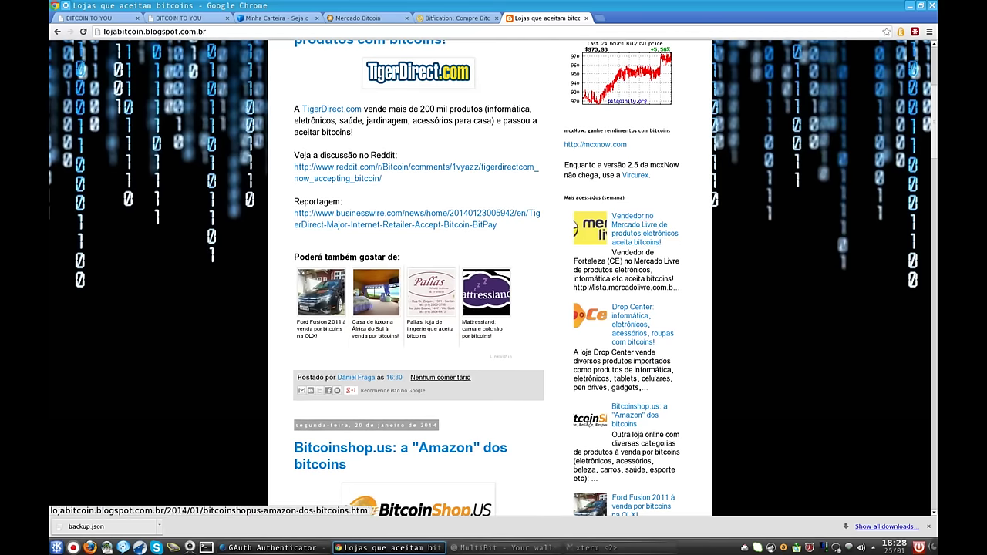
pyautogui.scroll(-4, 592, 451)
pyautogui.scroll(-2, 594, 447)
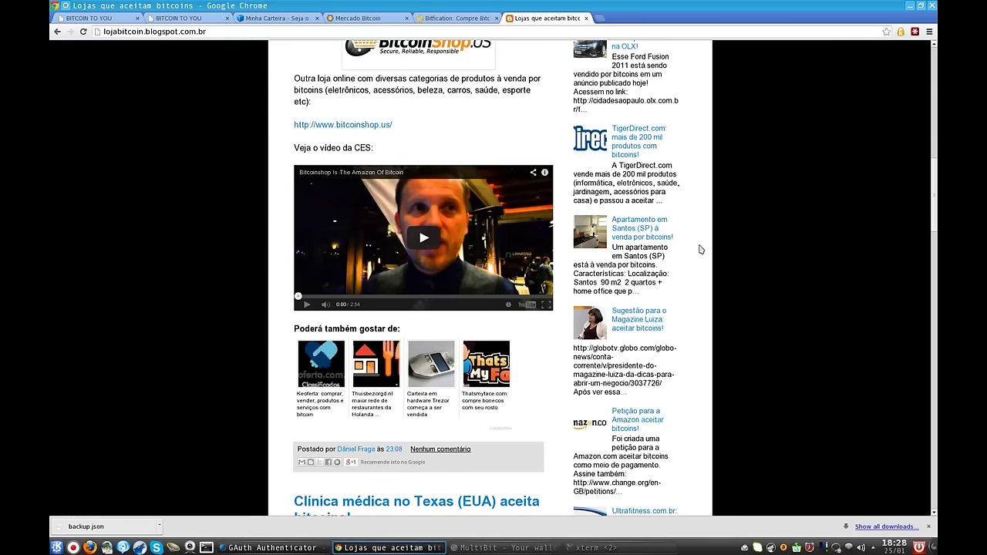
pyautogui.scroll(-3, 648, 278)
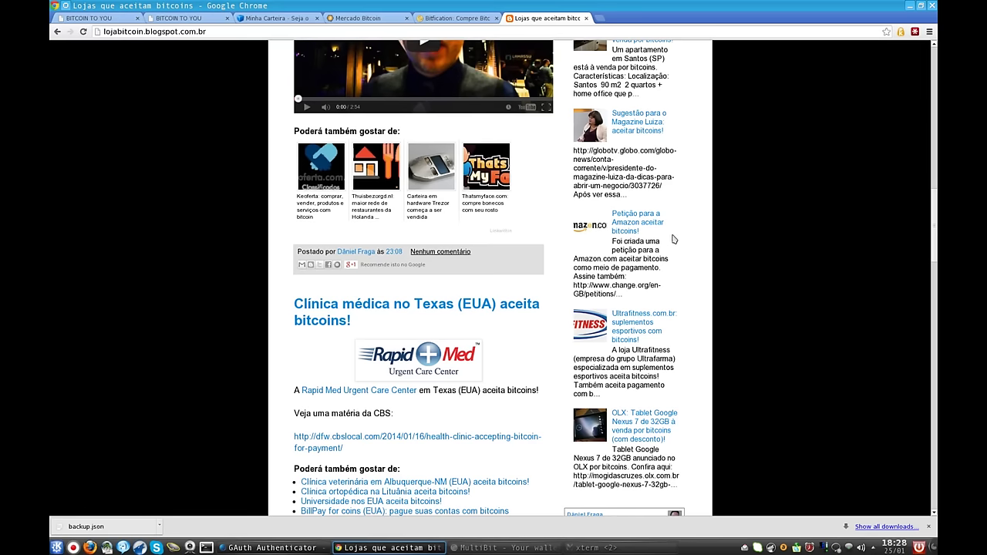